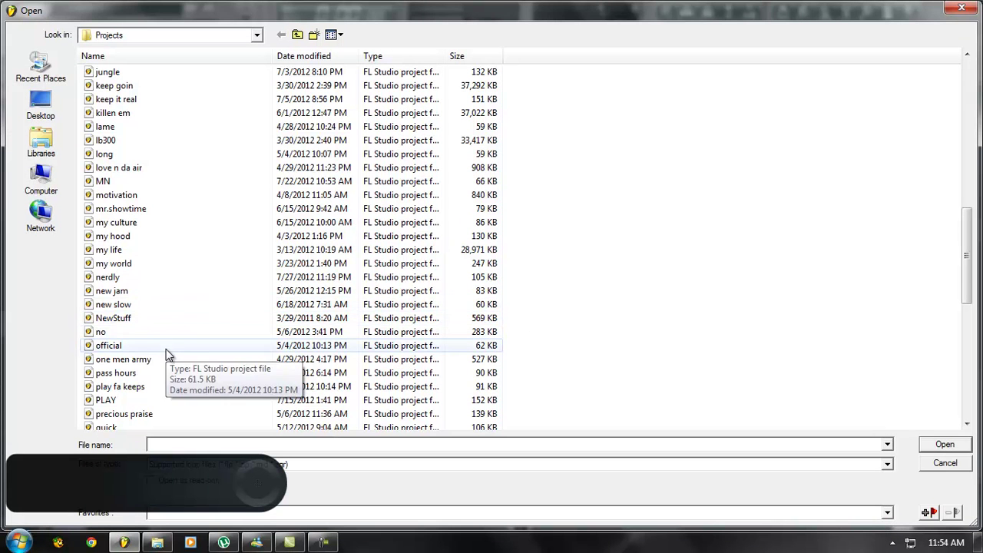
- Open the project "one nite" from the "old beatz" folder
scroll(164, 353, down, 10)
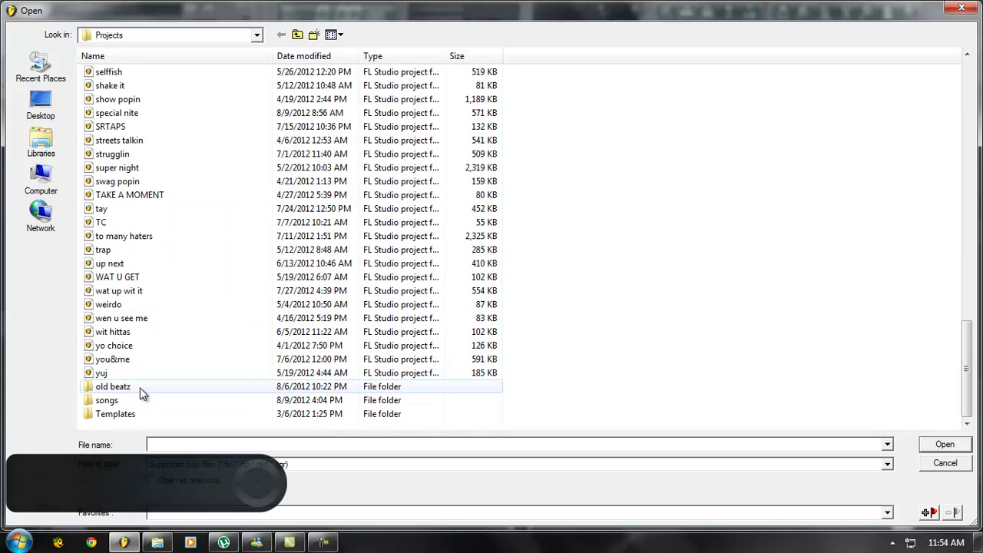
double_click(138, 386)
scroll(868, 294, down, 10)
scroll(868, 294, down, 20)
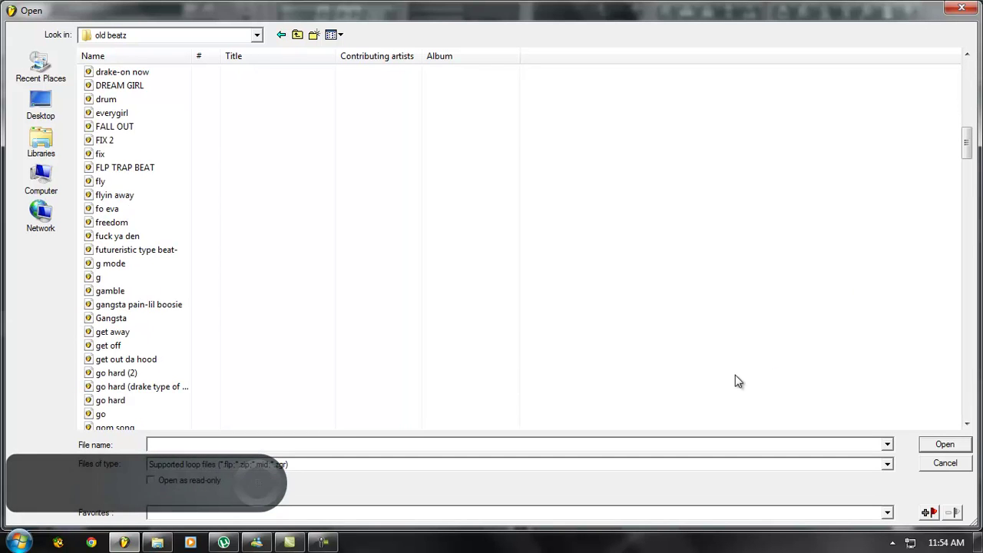
scroll(195, 267, down, 11)
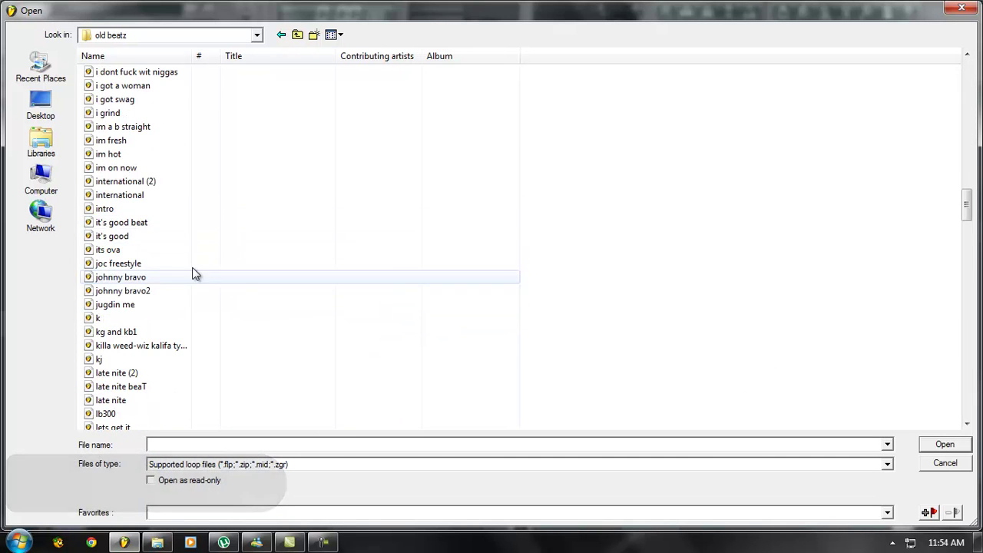
scroll(158, 285, down, 6)
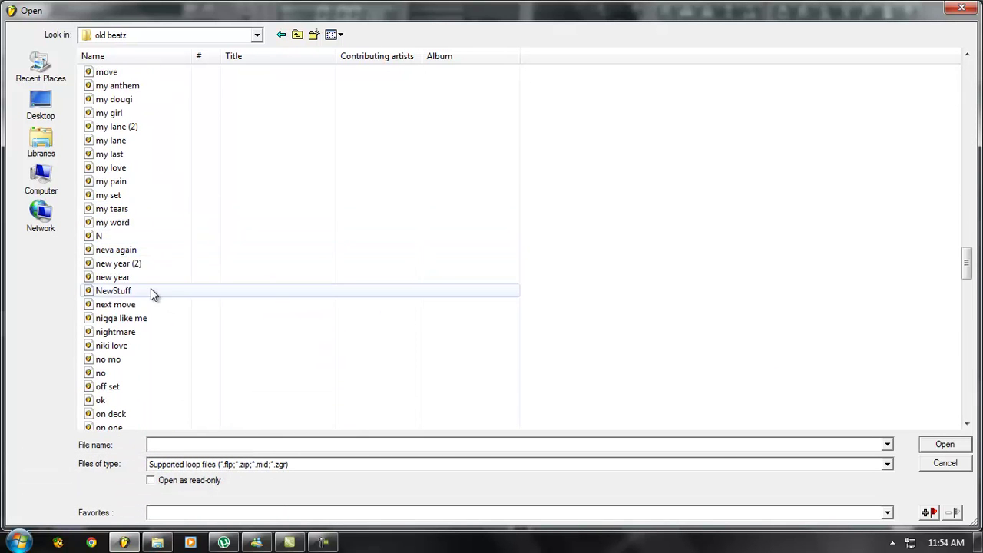
scroll(132, 347, down, 1)
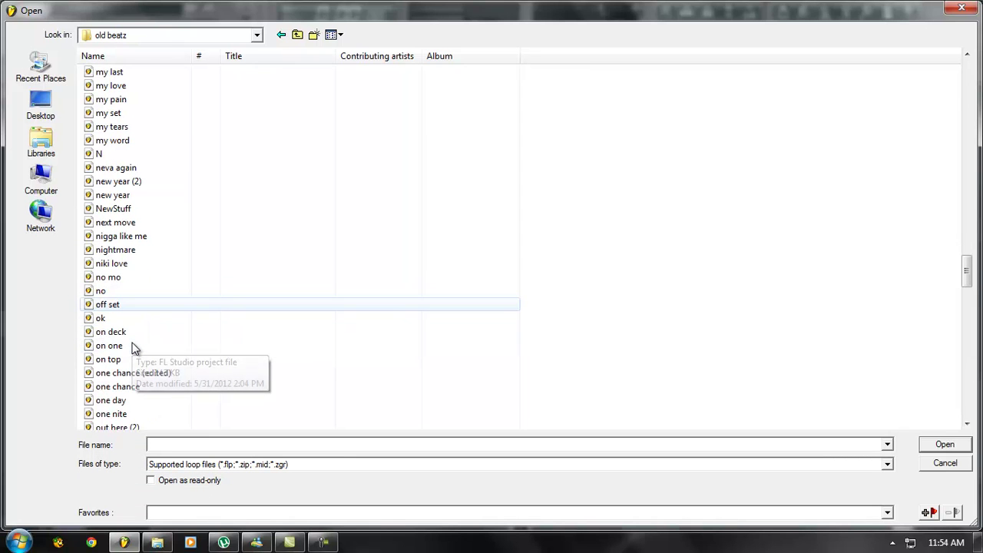
click(131, 413)
click(130, 409)
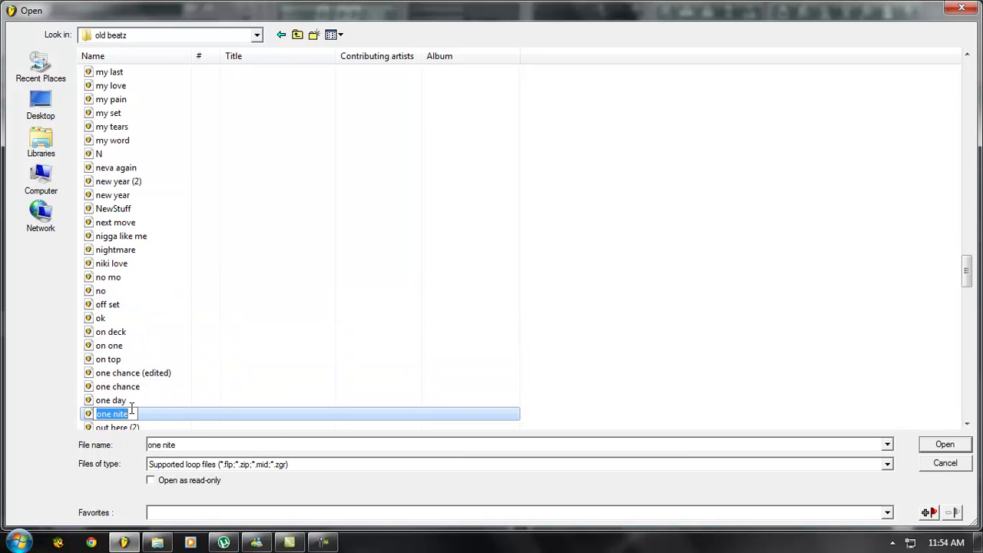
double_click(150, 413)
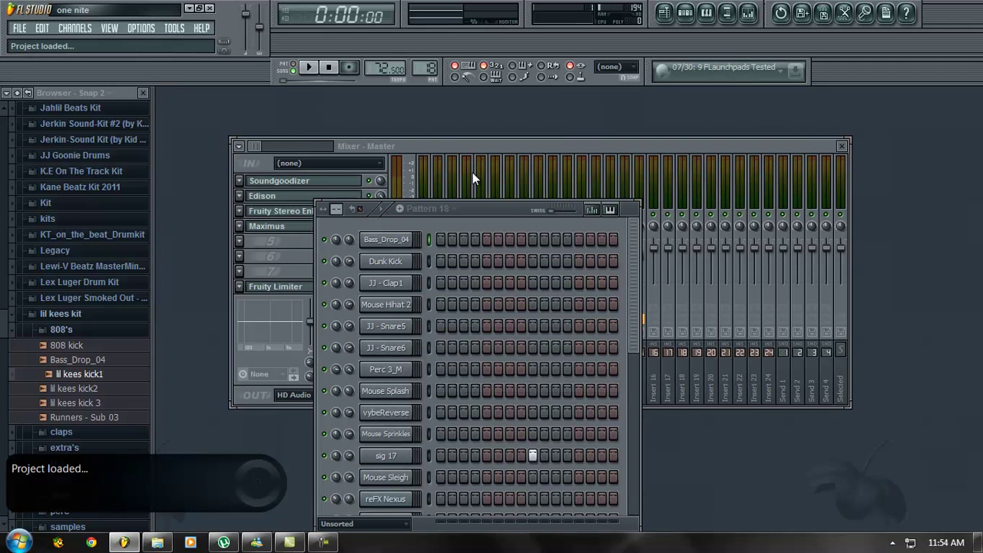
- Switch to pattern 1, move the channel rack clear of the lower screen edge, and audition the Dunk Kick pattern
drag(426, 70, 455, 167)
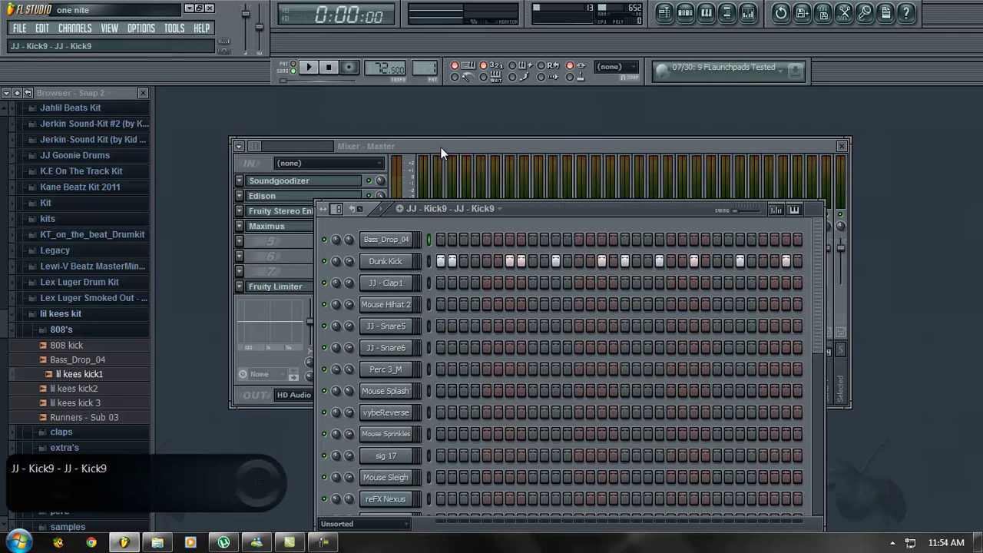
drag(512, 209, 424, 160)
click(309, 69)
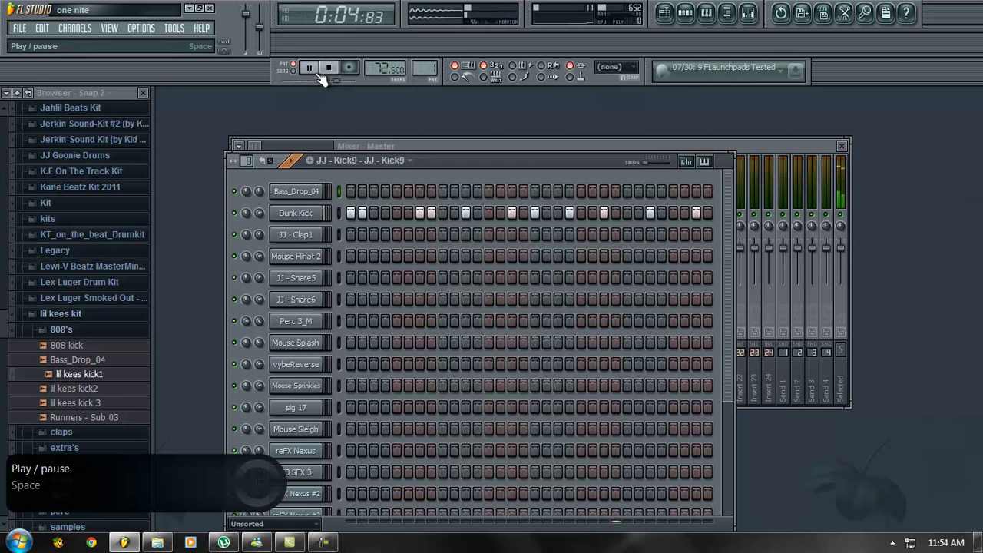
click(329, 68)
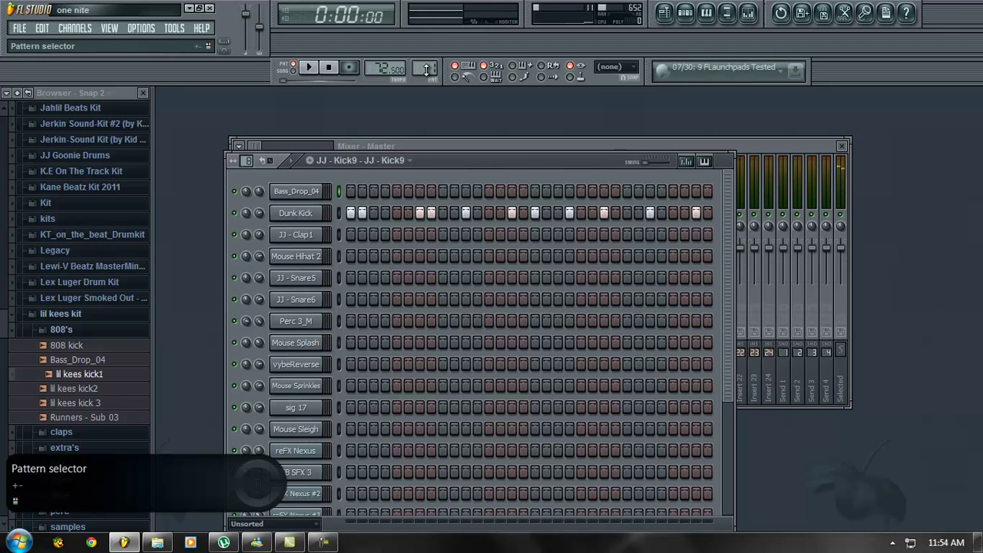
- Audition pattern 2 with the Mouse Hihat 2 part and pattern 3 with the JJ - Snare5 part, stopping playback after each
scroll(426, 69, up, 1)
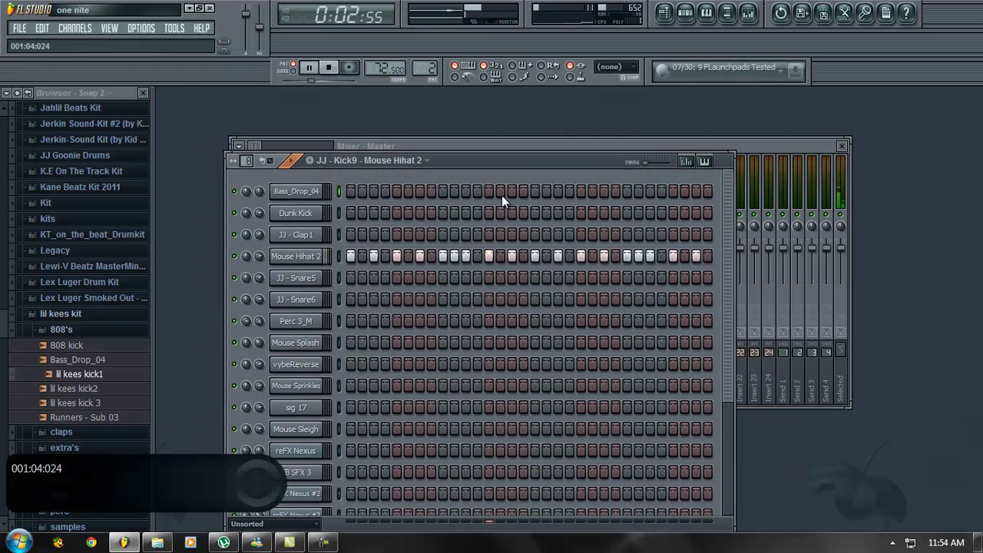
click(335, 67)
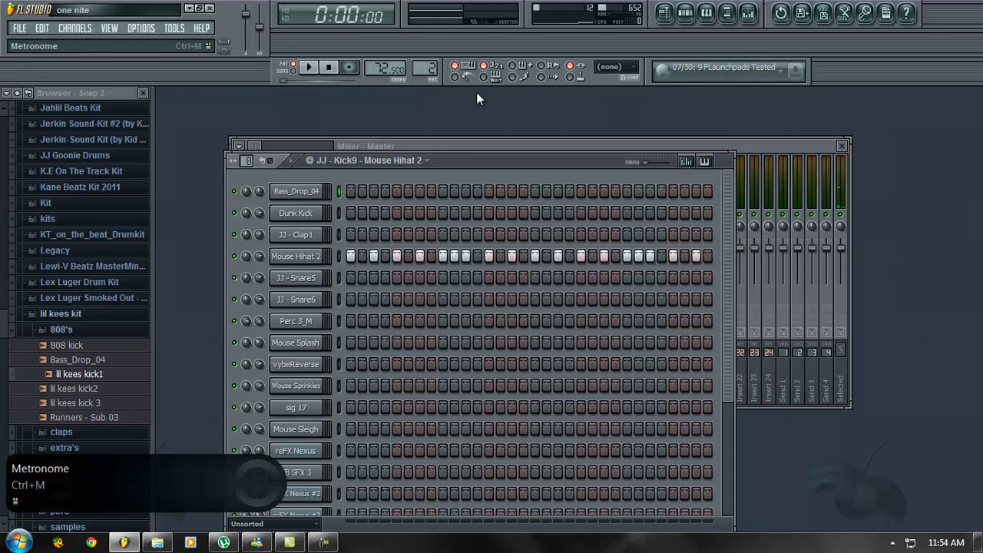
scroll(419, 69, up, 1)
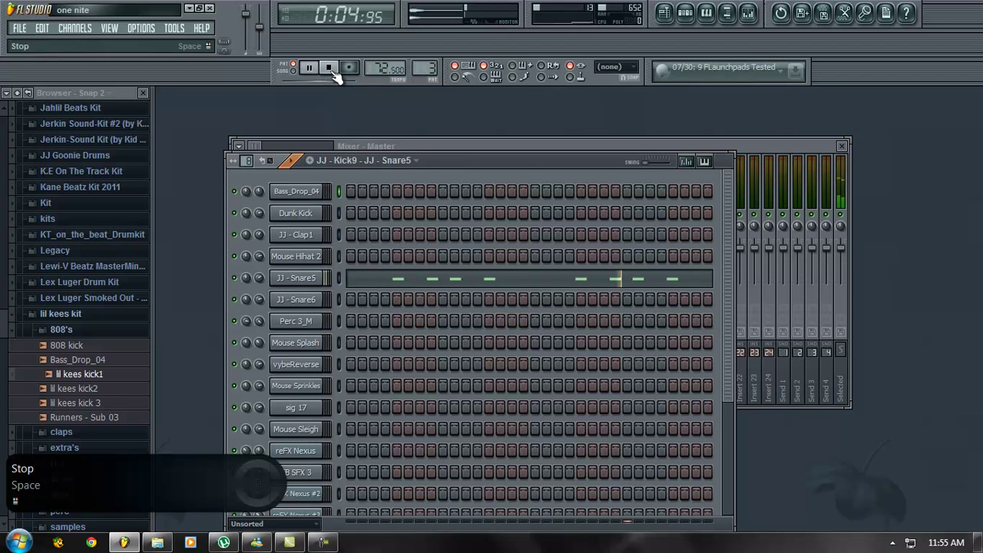
click(332, 71)
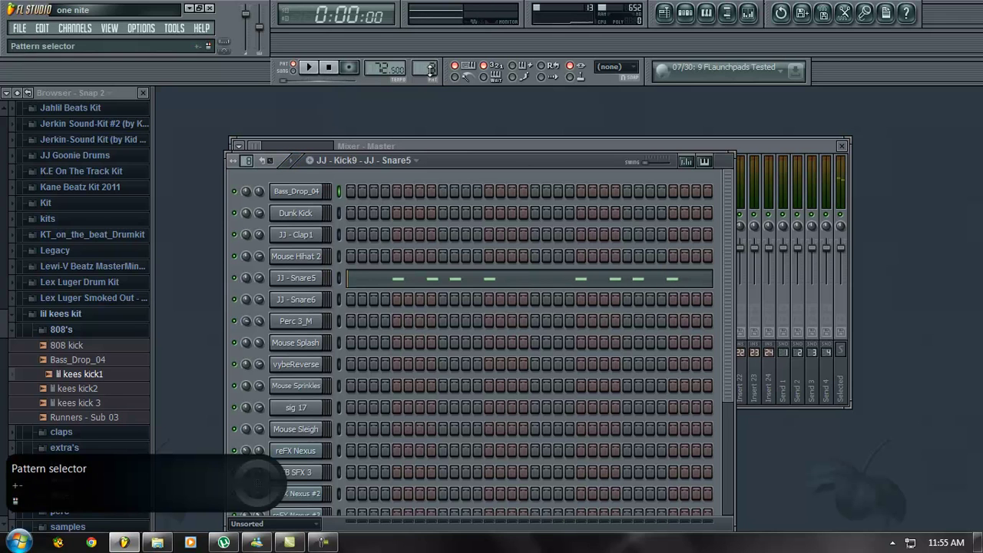
- Audition pattern 4 with the JJ - Snare6 part and pattern 5 with the Perc 3_M part, stopping playback after each
scroll(431, 69, up, 1)
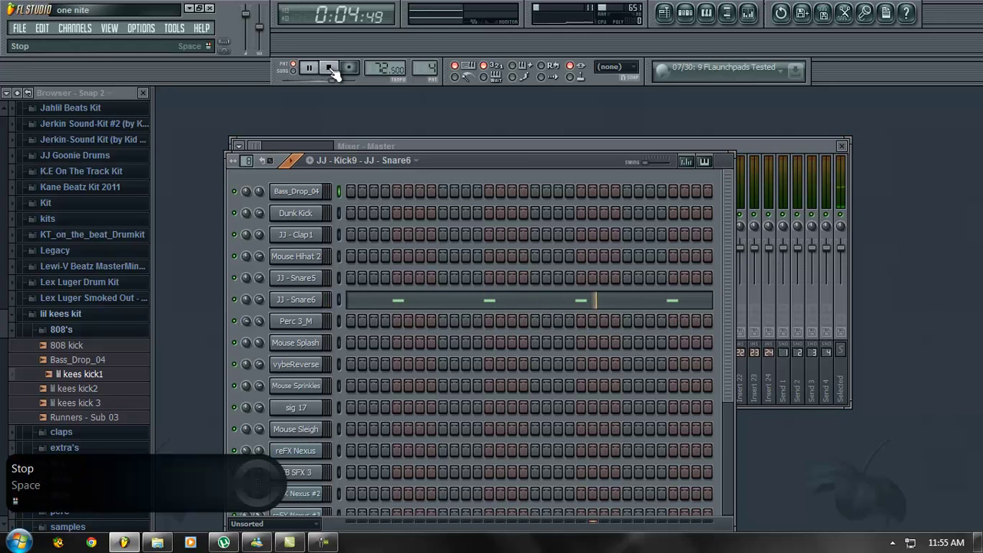
click(332, 69)
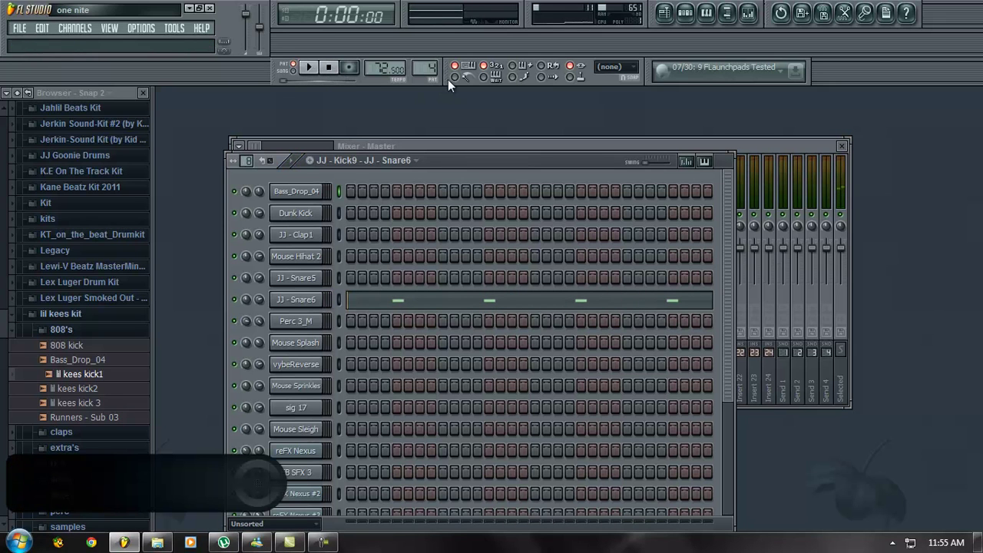
scroll(425, 68, up, 1)
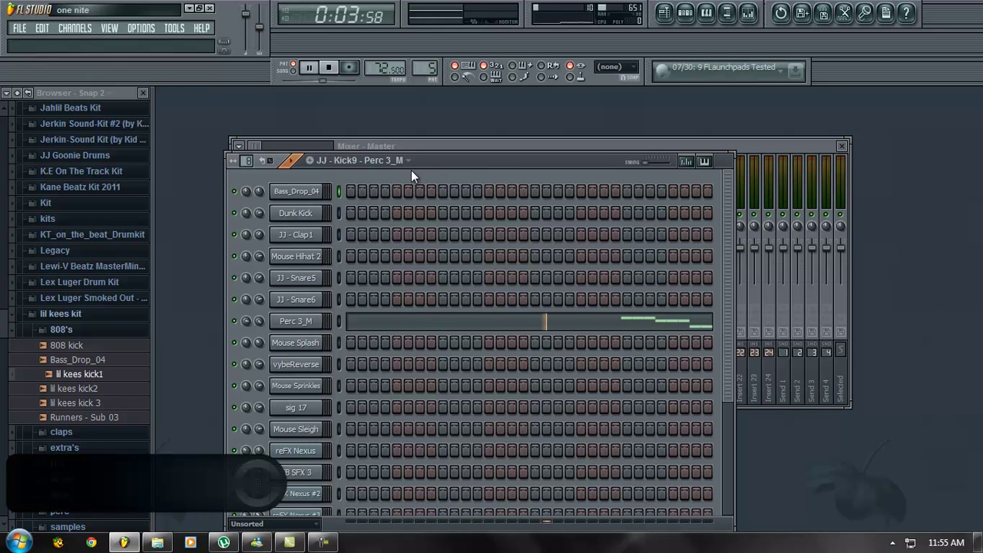
click(337, 68)
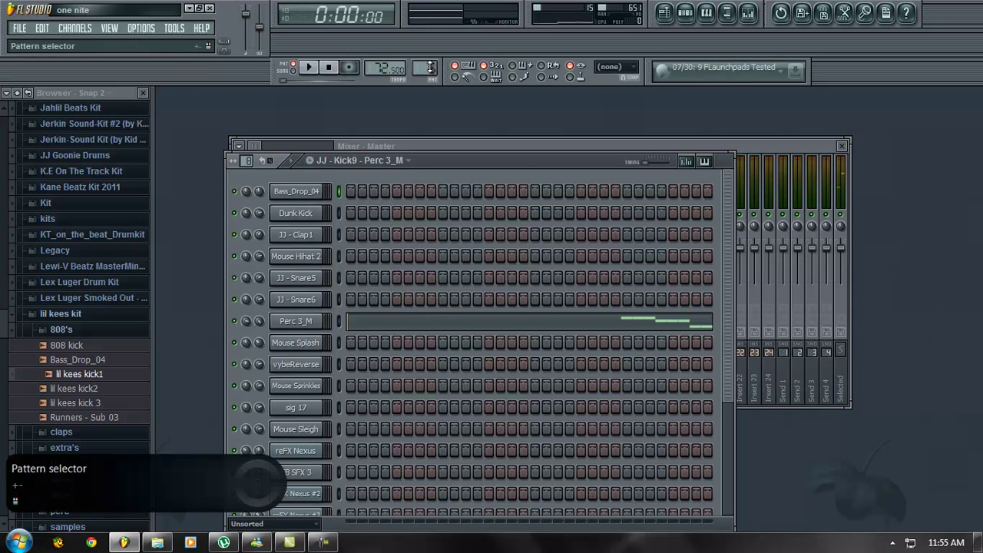
- Audition pattern 6 with the Mouse Sleigh part and pattern 7 with the JJ - Clap1 part, stopping playback after each
scroll(431, 66, up, 1)
click(309, 67)
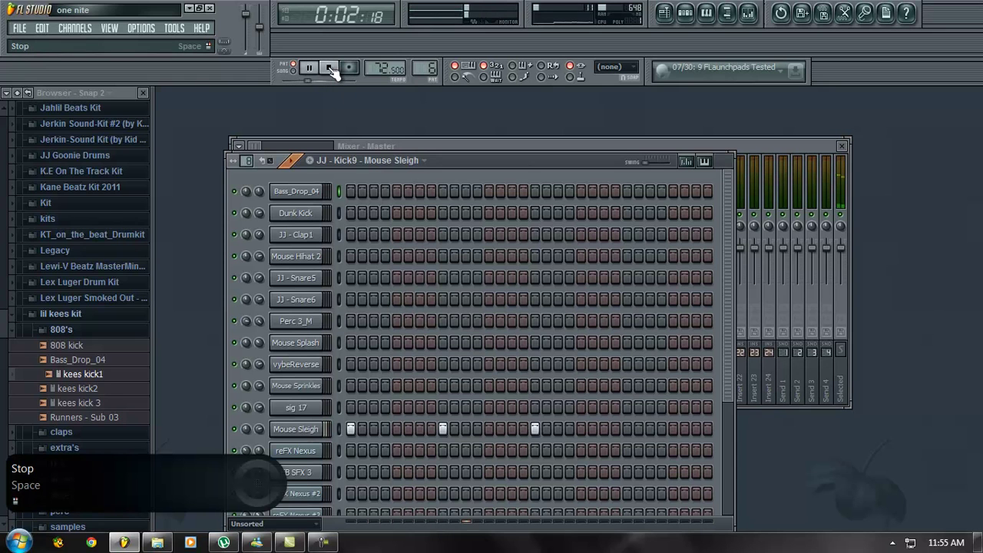
click(330, 67)
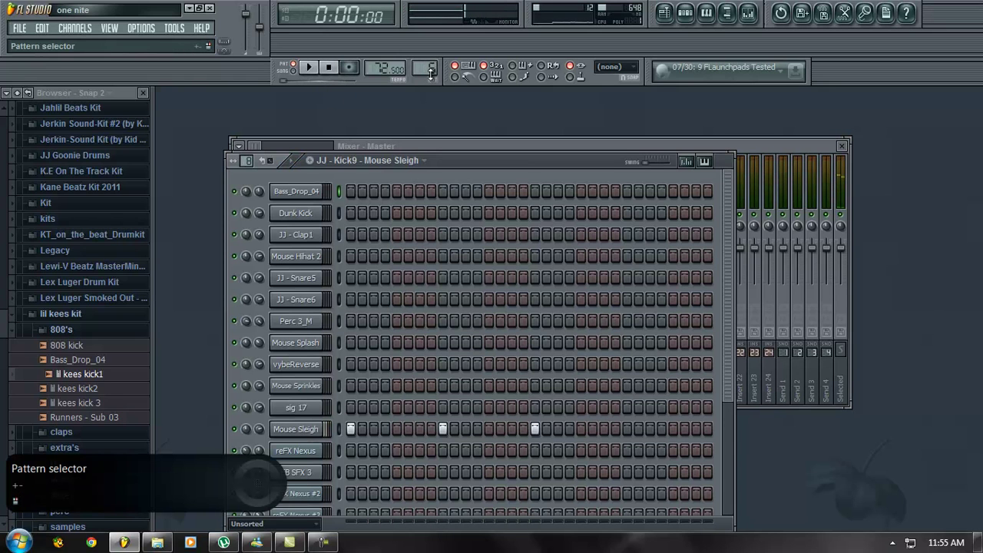
scroll(430, 67, up, 2)
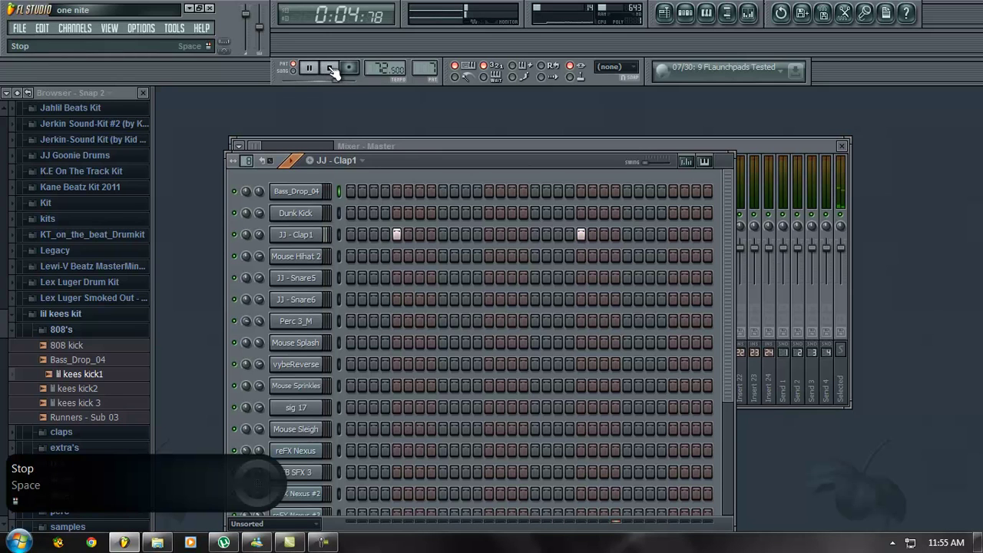
click(333, 70)
- Show pattern 8's reFX Nexus chords in the piano roll, play them through, and close the piano roll
scroll(426, 68, down, 1)
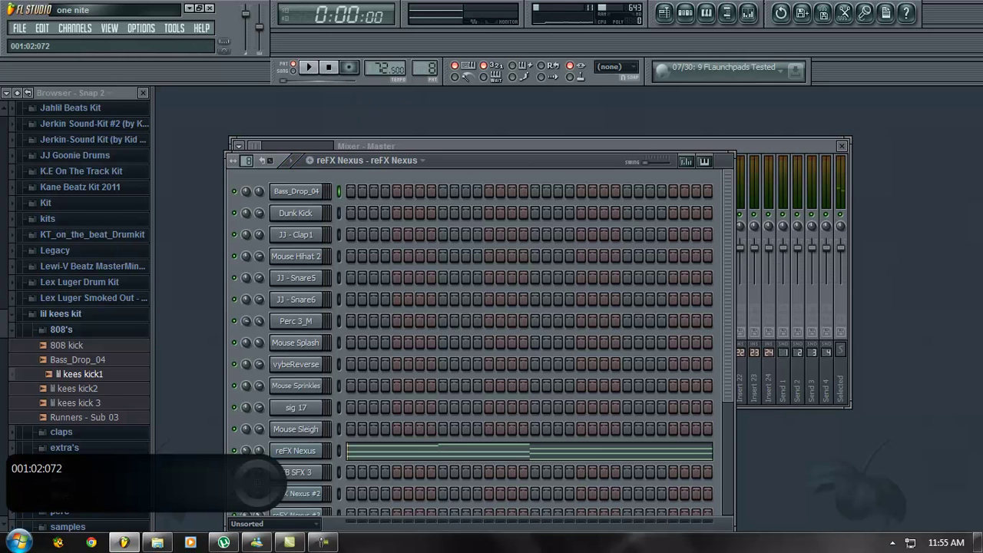
click(409, 459)
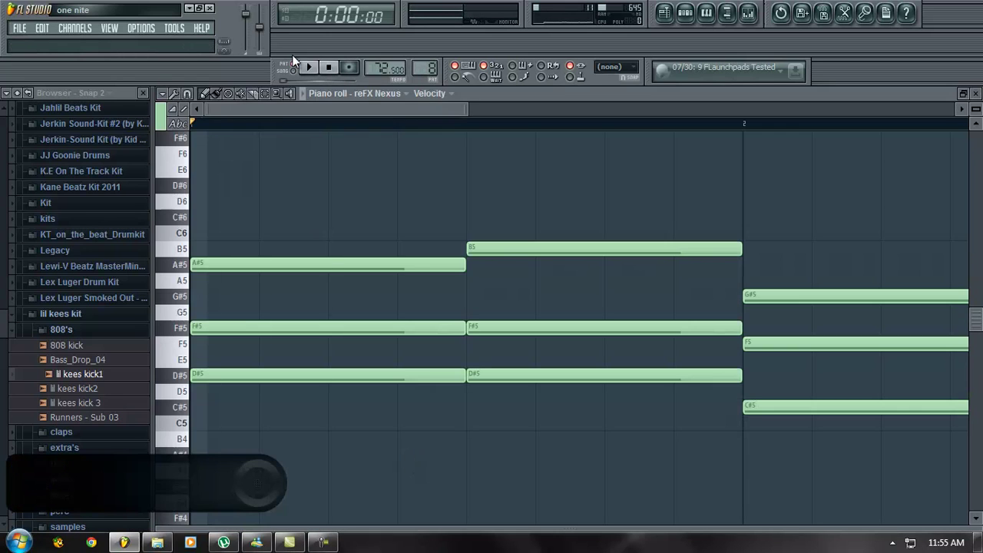
key(space)
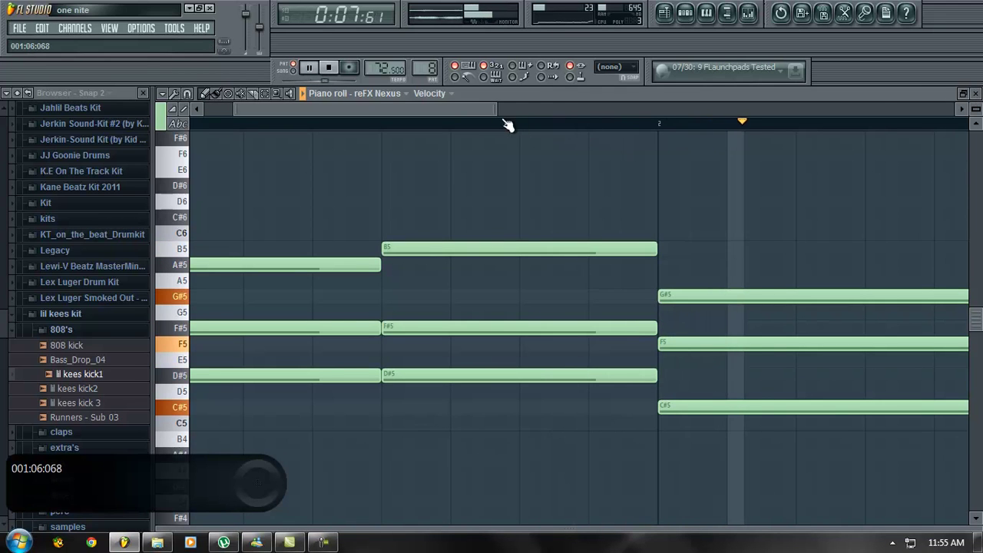
click(976, 93)
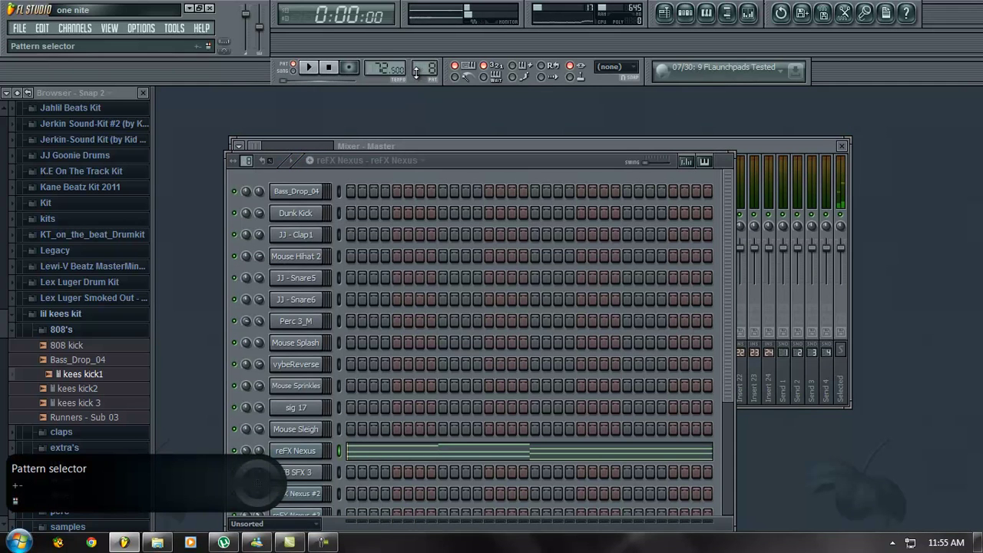
- Play pattern 9 and examine its reFX Nexus #5 notes in the piano roll during playback, closing it when done
scroll(416, 70, up, 1)
key(space)
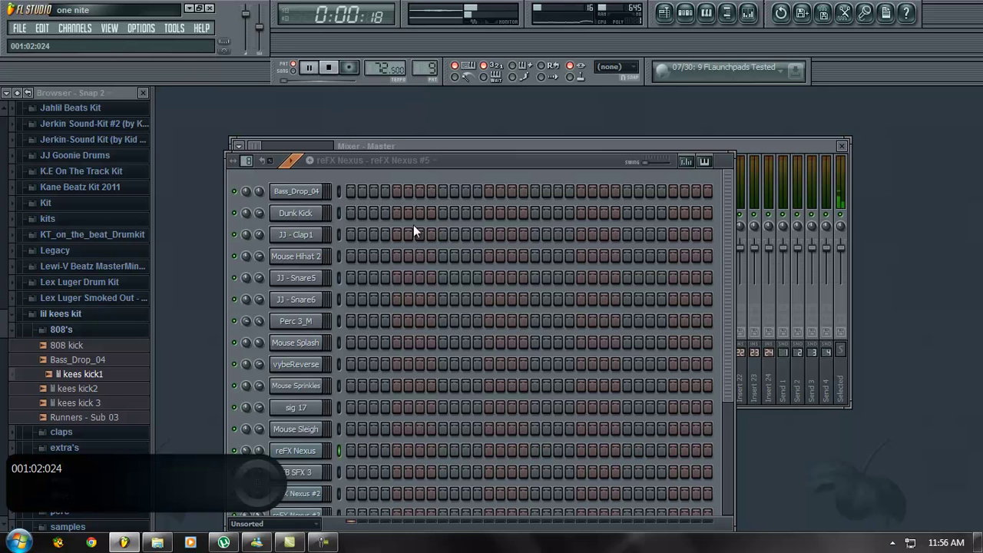
click(327, 69)
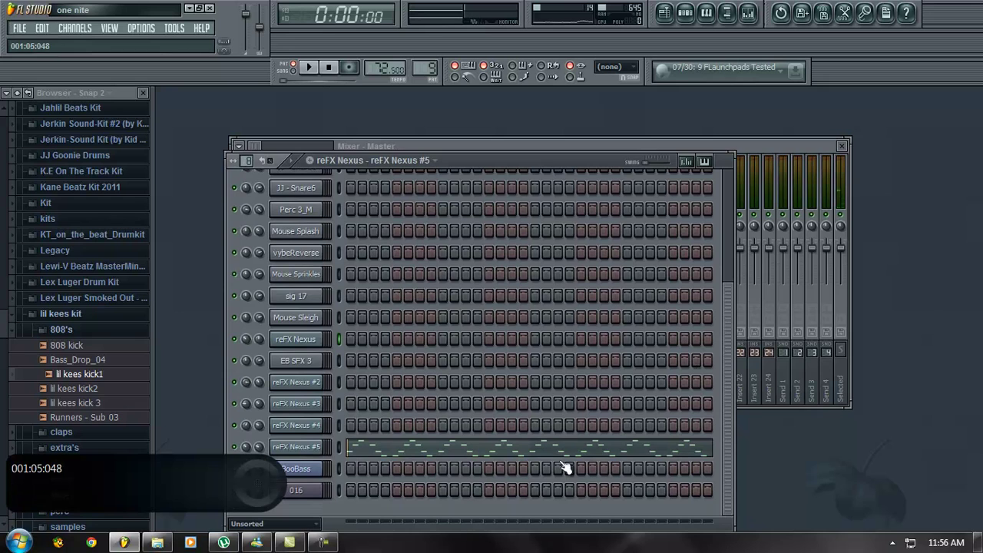
click(567, 459)
click(311, 68)
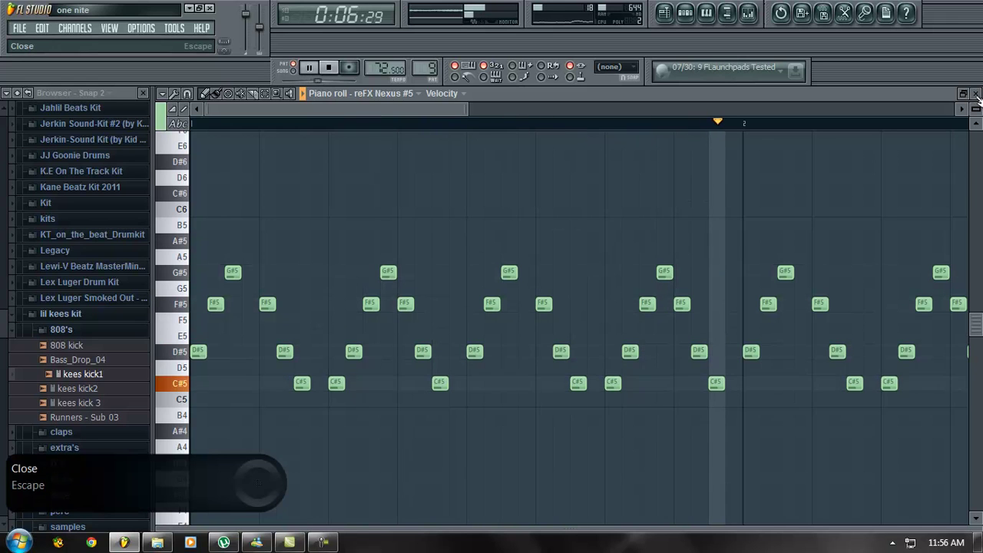
drag(316, 114, 484, 151)
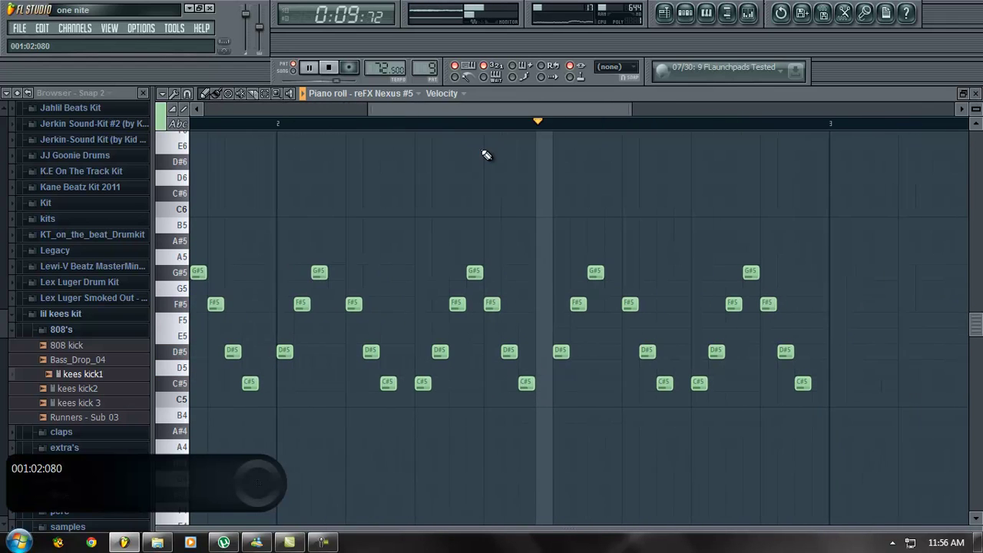
click(978, 93)
click(336, 67)
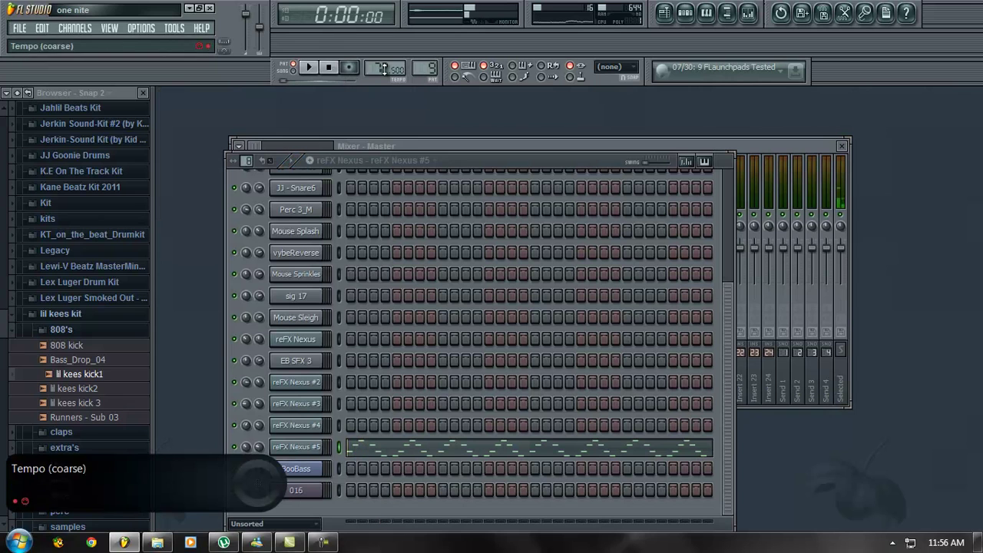
- Show pattern 10's reFX Nexus #2 melody in the piano roll and play it through
scroll(426, 67, down, 3)
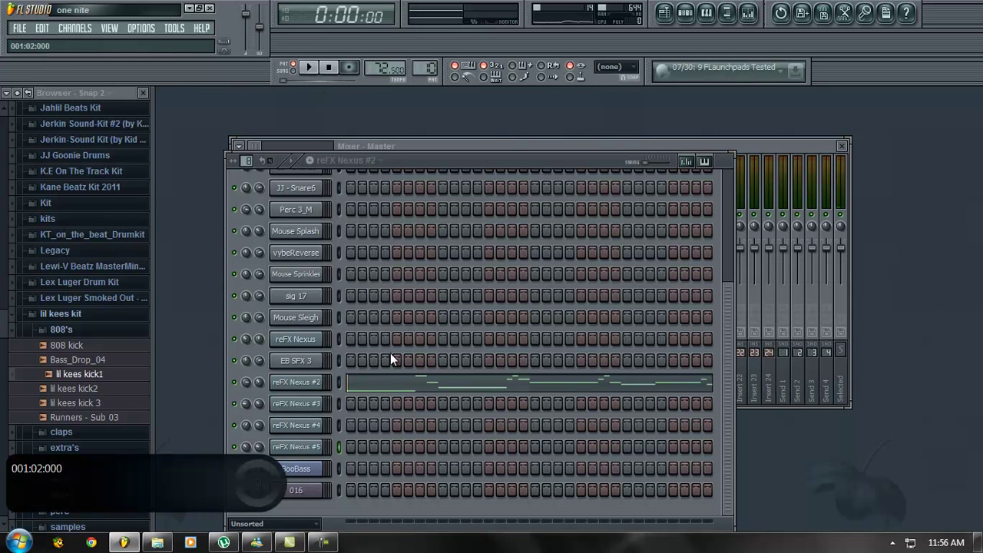
click(405, 381)
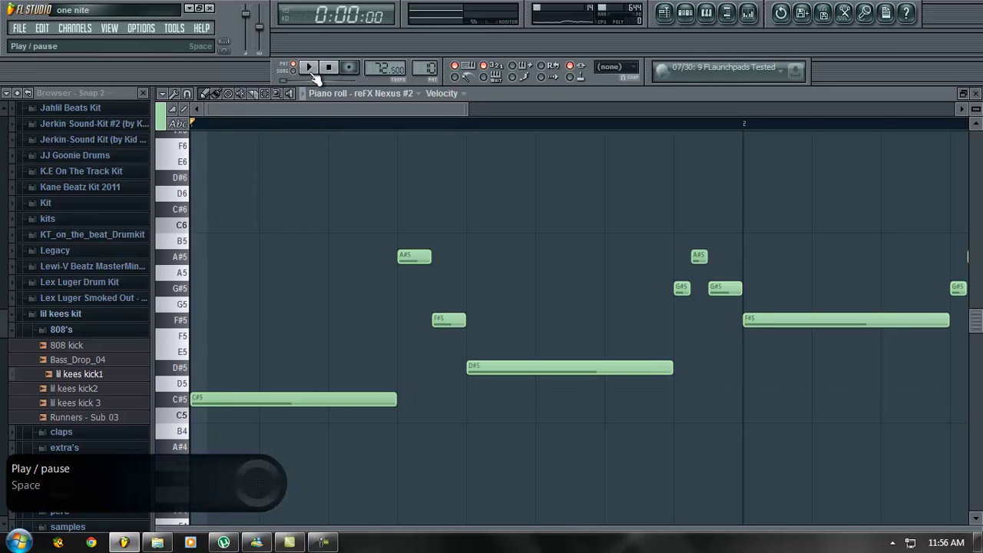
click(312, 68)
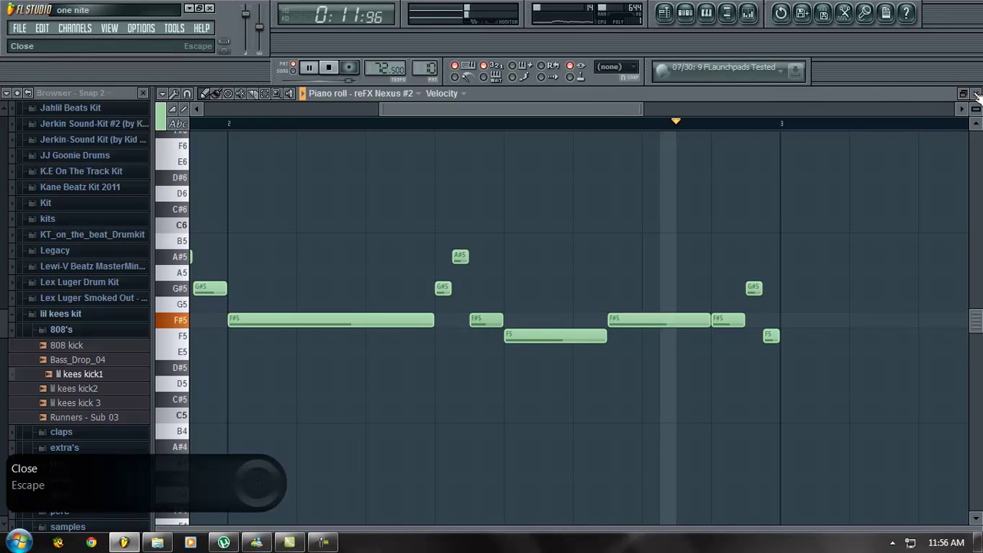
click(329, 67)
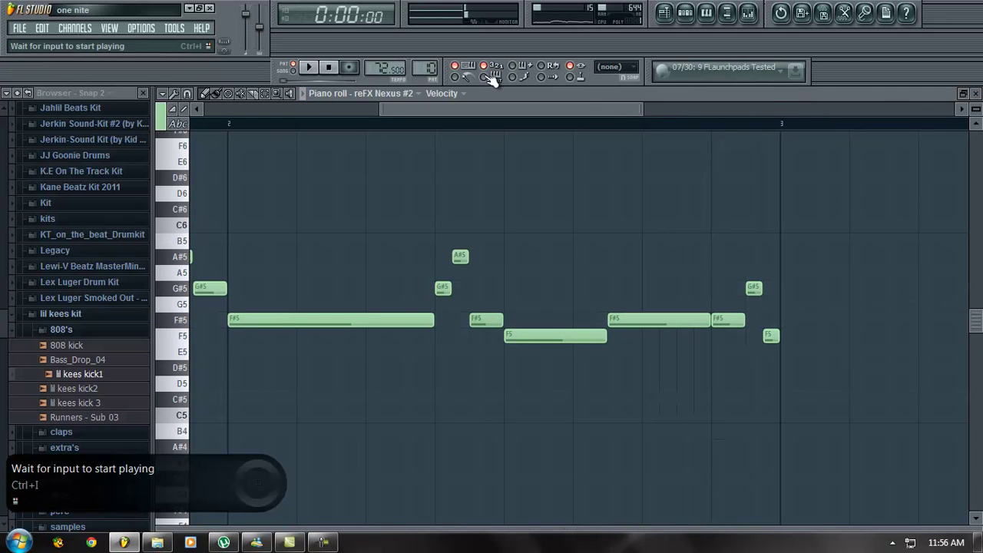
- Show pattern 11's reFX Nexus #3 melody in the piano roll, play it through, and close the piano roll
scroll(427, 70, up, 1)
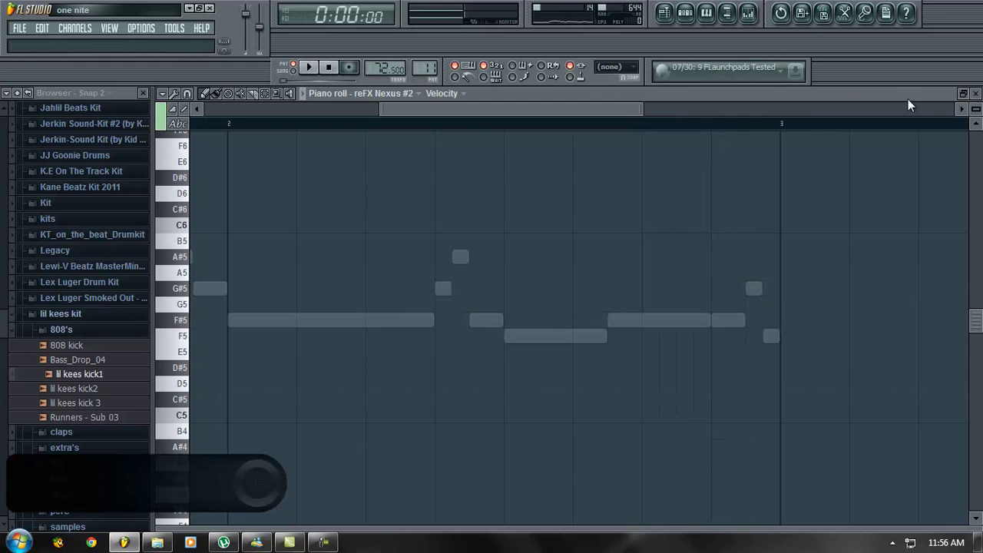
click(976, 93)
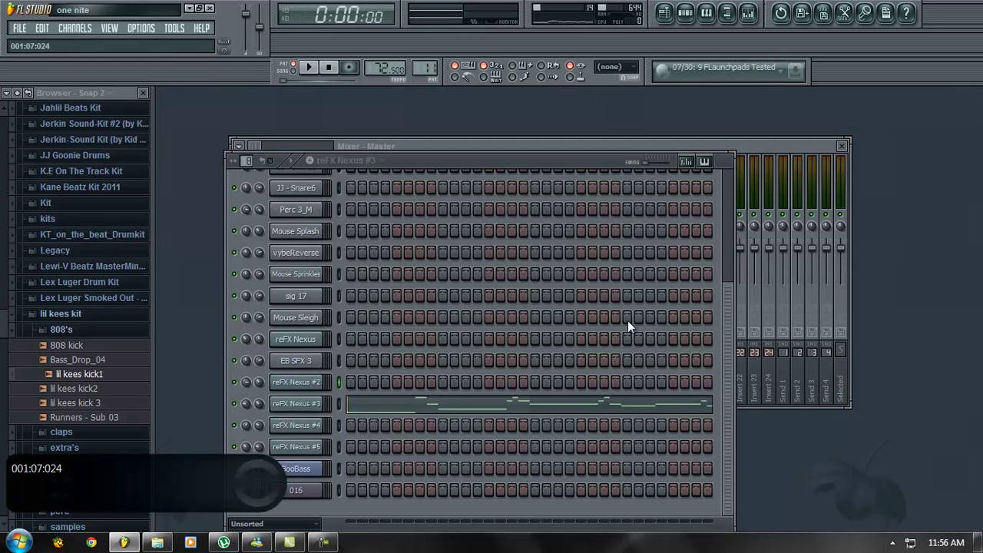
click(543, 408)
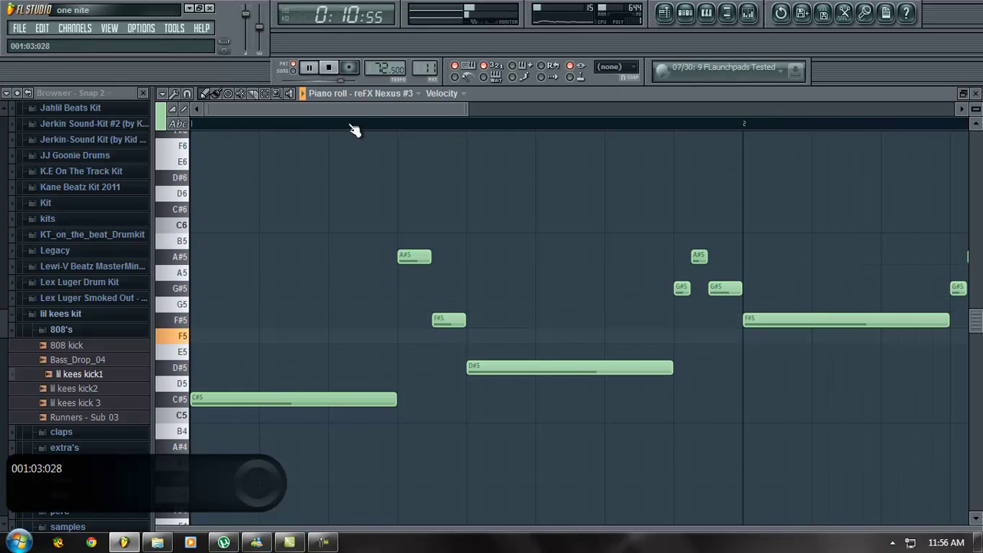
click(975, 93)
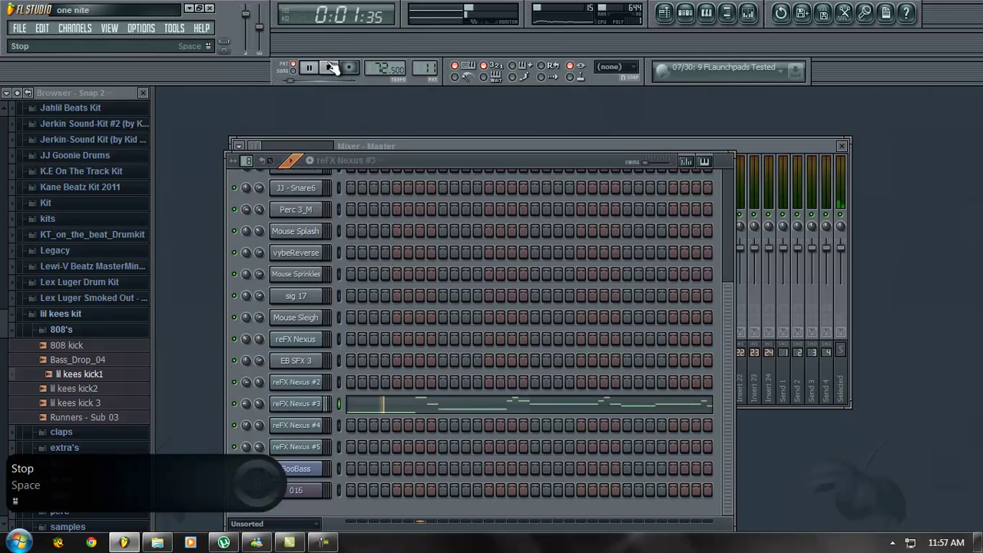
- Play pattern 12 and examine its reFX Nexus #4 notes in the piano roll, stopping playback and closing it when done
drag(422, 72, 466, 75)
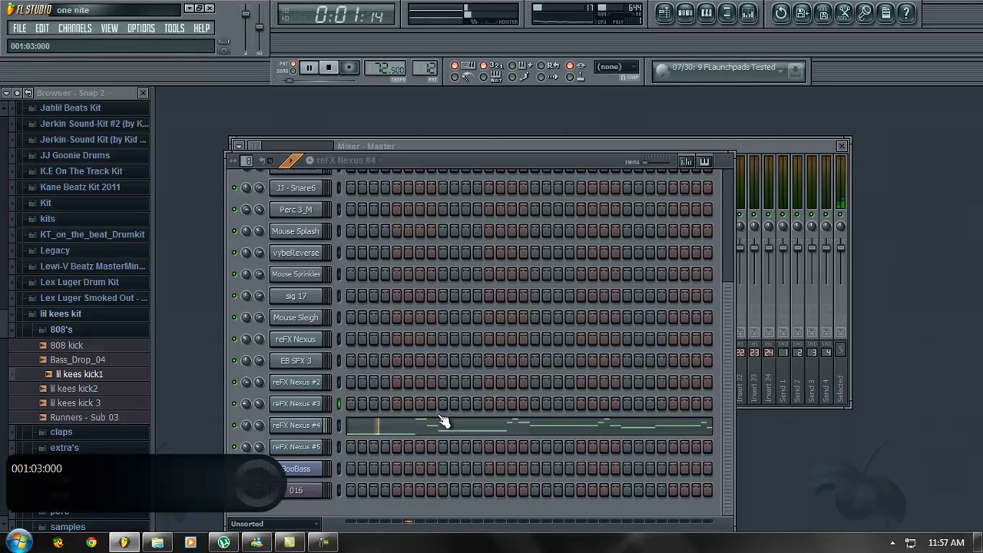
click(439, 421)
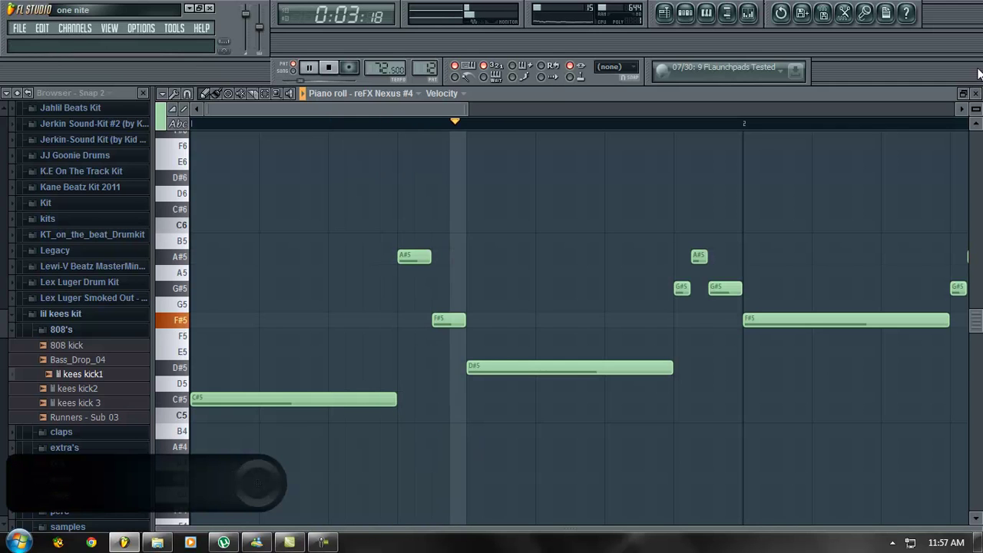
drag(377, 114, 600, 115)
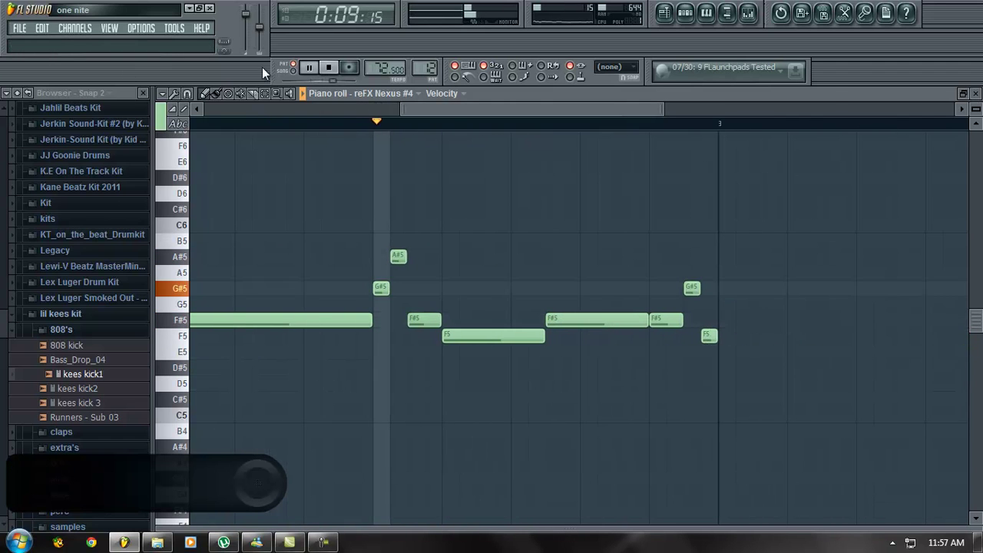
click(330, 69)
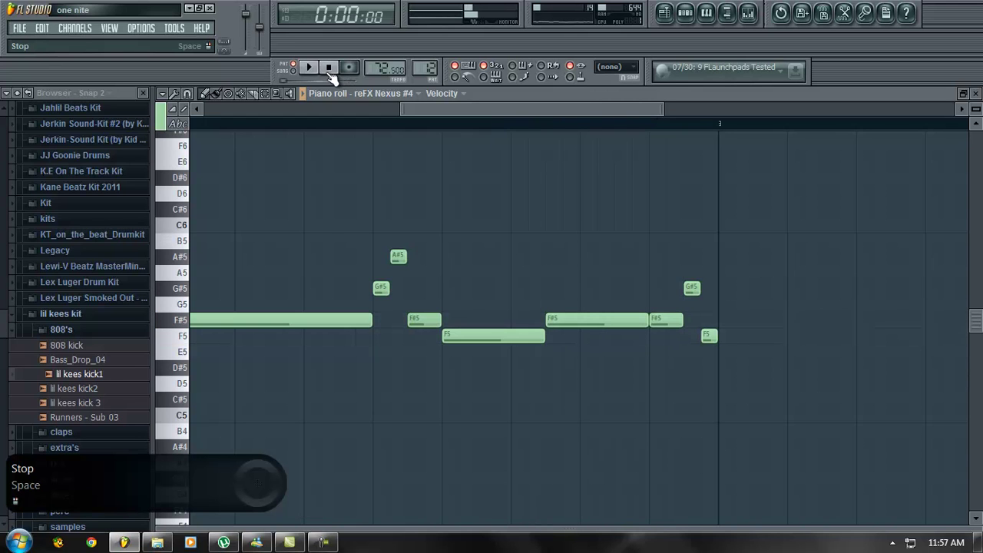
click(976, 93)
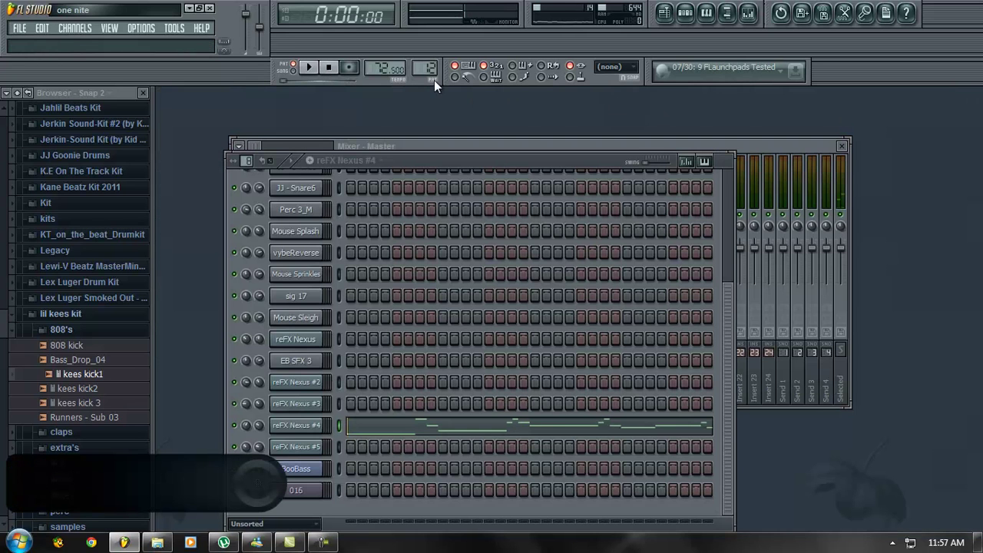
- Play pattern 13 and follow the 016 channel's notes in the piano roll to the last bar, closing it when done
scroll(429, 68, up, 1)
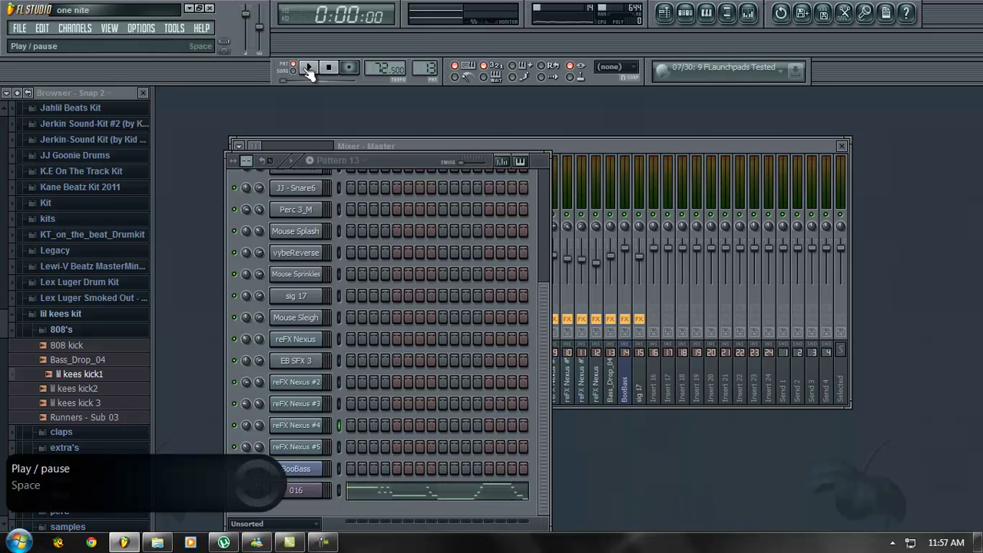
click(311, 67)
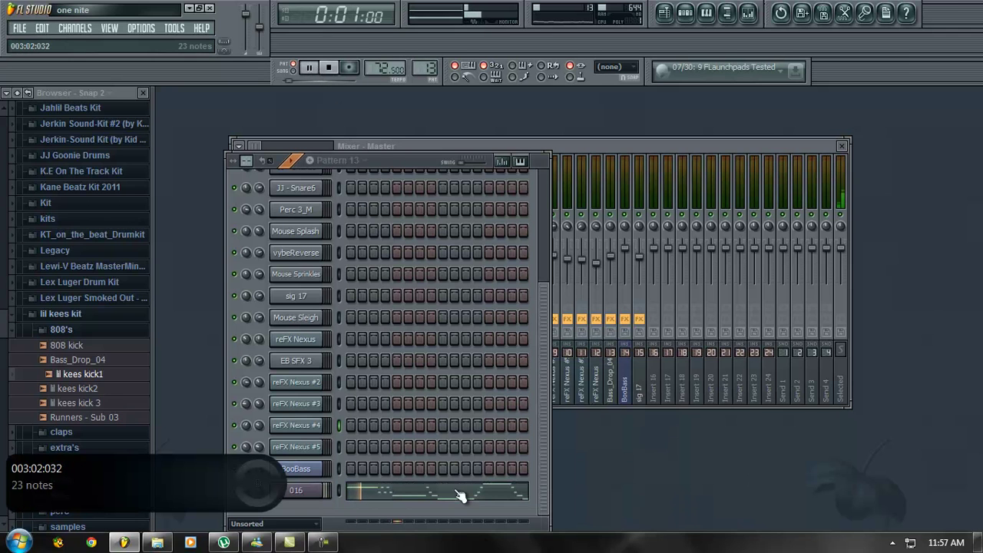
click(458, 496)
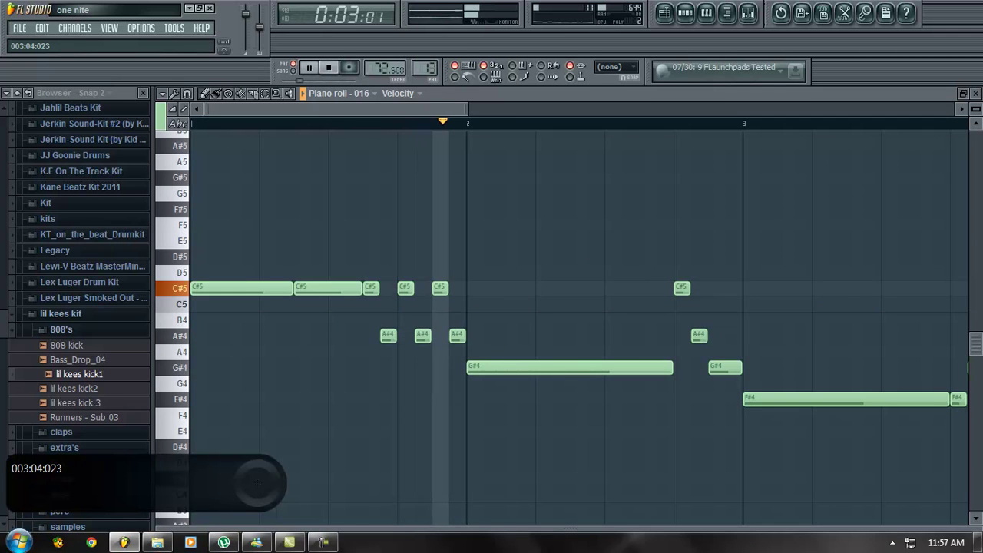
drag(292, 117, 342, 116)
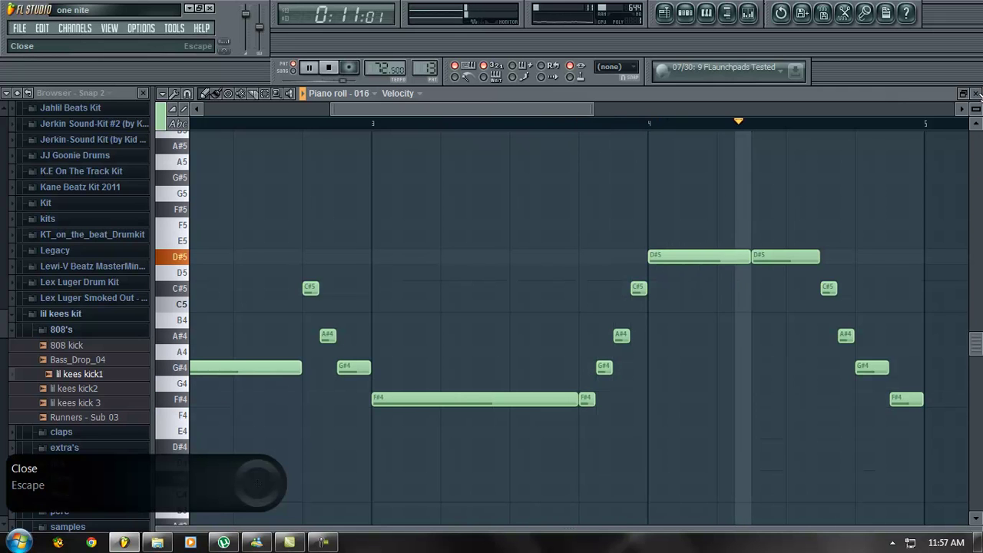
key(space)
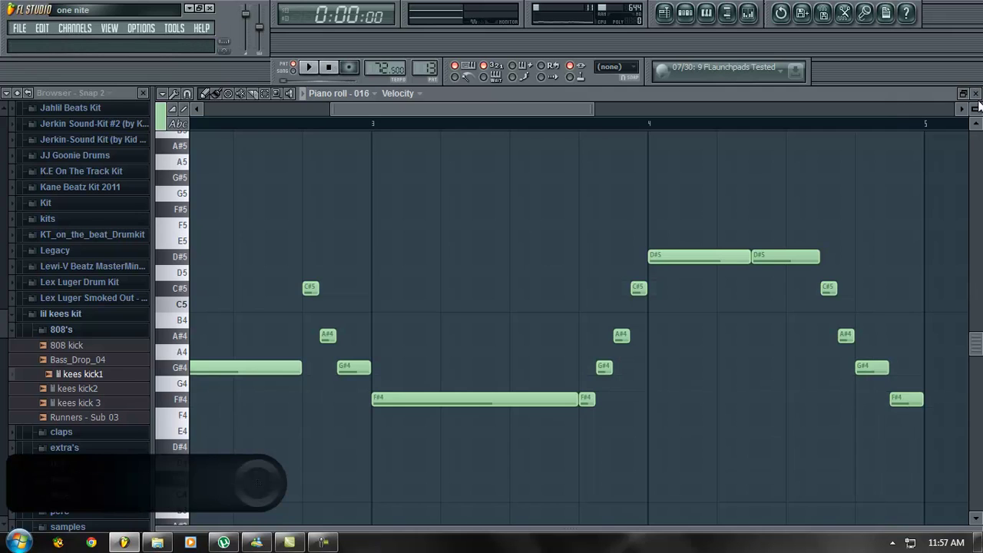
click(976, 93)
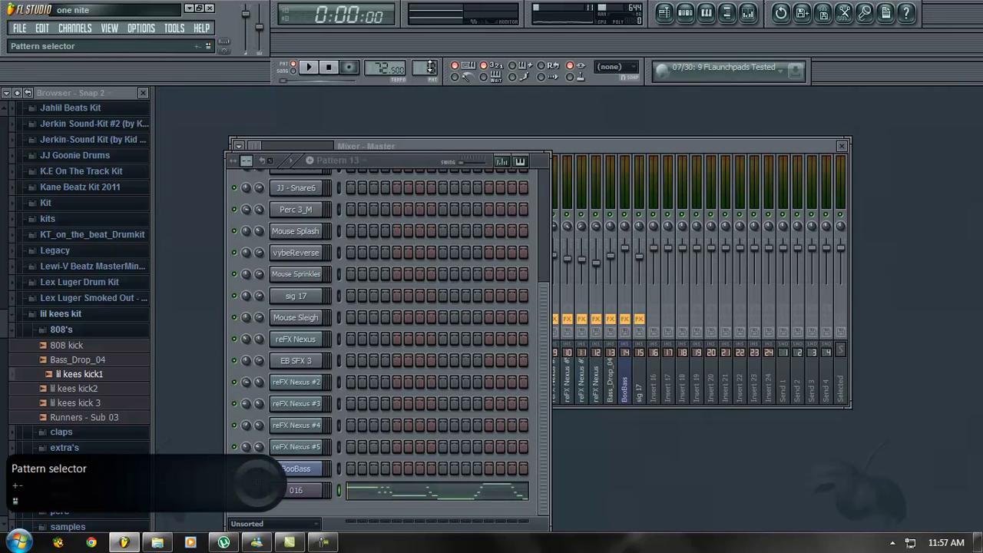
- Audition pattern 14 with the Dunk Kick steps in view, and stop playback
scroll(432, 68, up, 1)
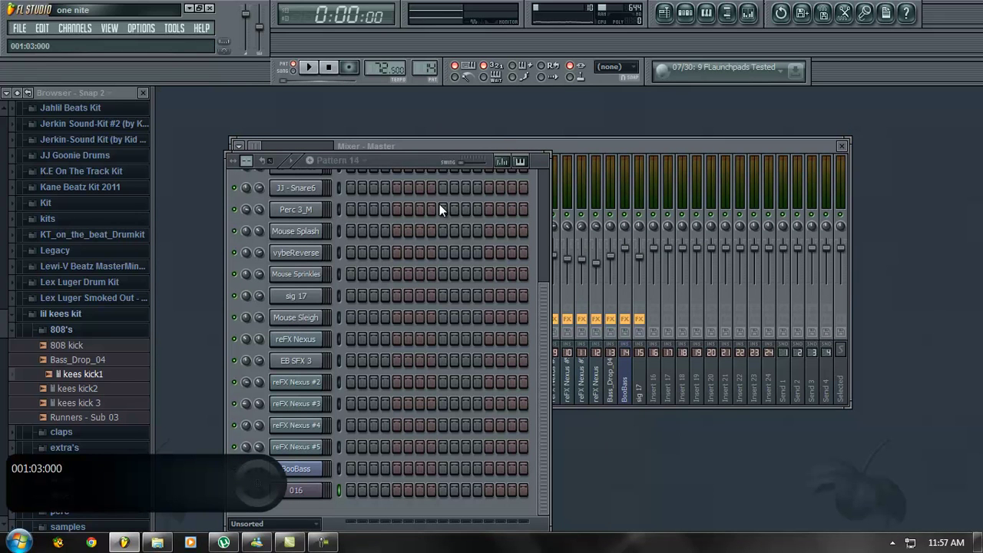
drag(542, 354, 521, 209)
click(309, 68)
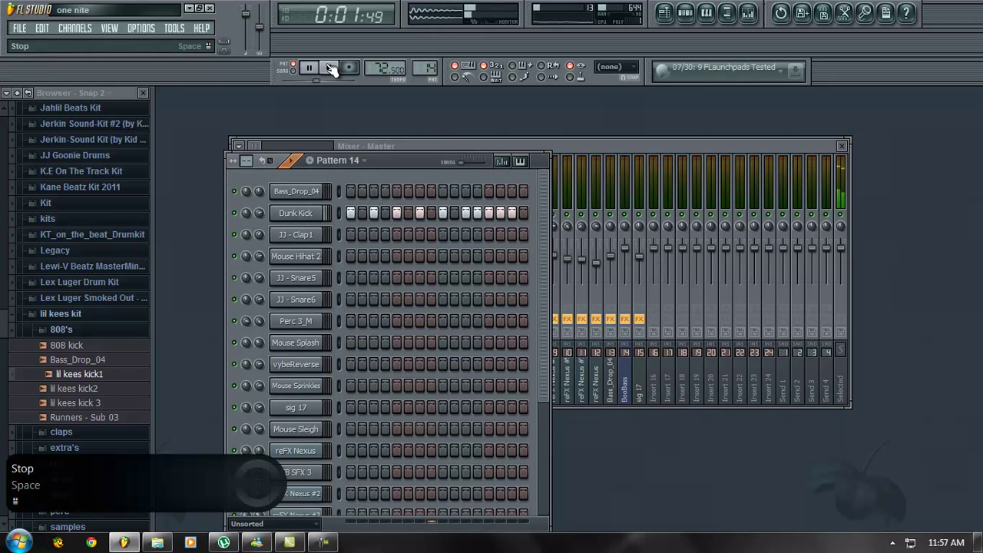
click(330, 68)
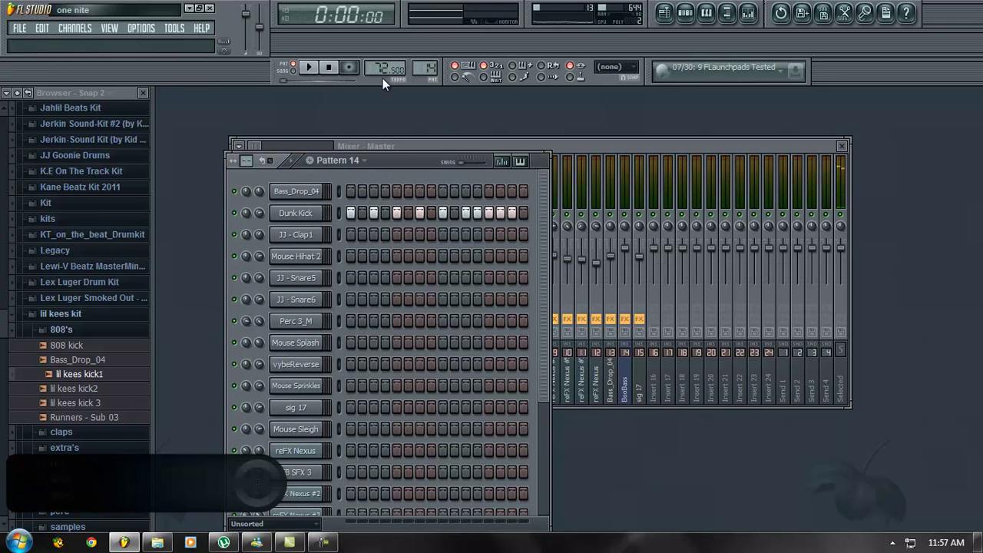
- Audition pattern 15 with the Mouse Splash part and pattern 16 with the vybeReverse part, stopping playback after each
scroll(421, 67, up, 2)
scroll(420, 67, down, 1)
click(309, 68)
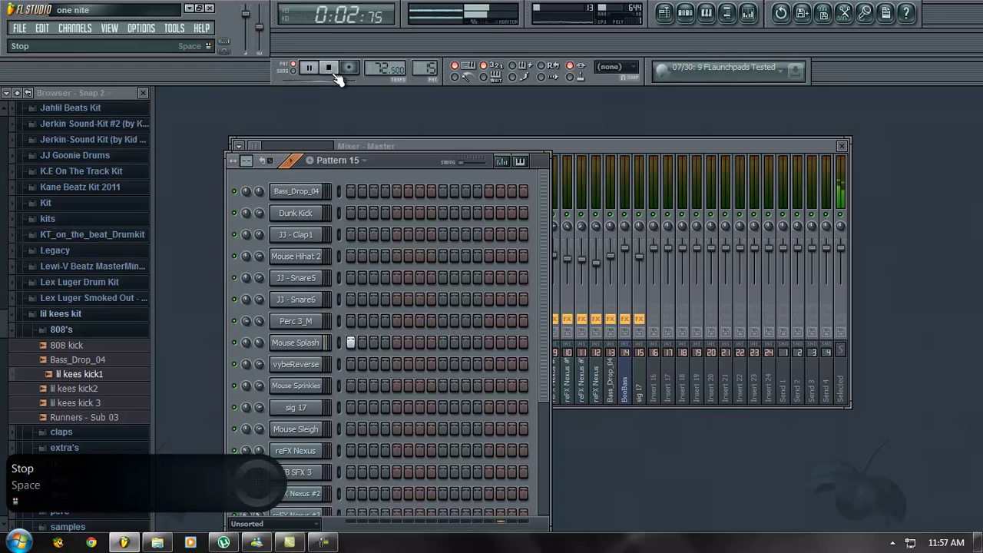
click(329, 69)
scroll(421, 67, up, 1)
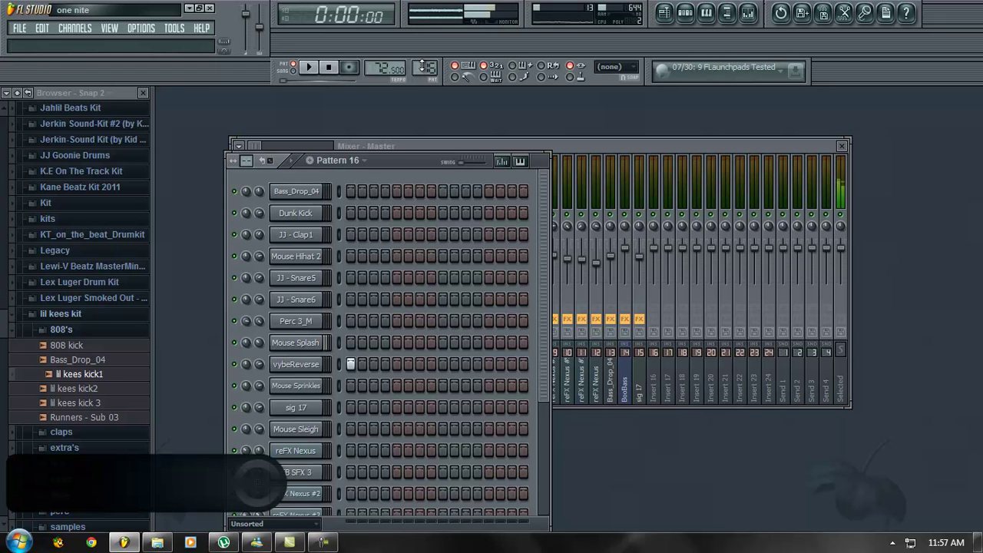
click(309, 67)
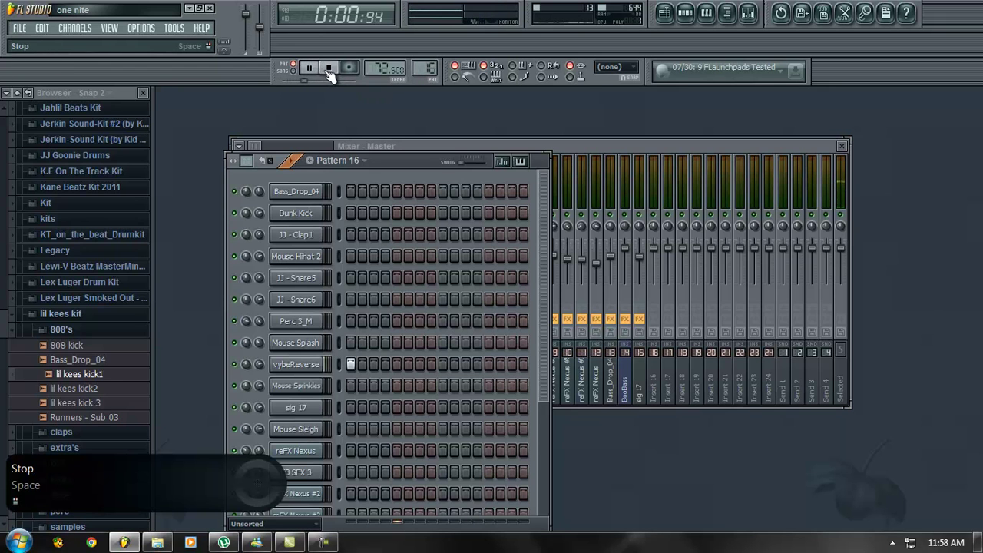
click(328, 69)
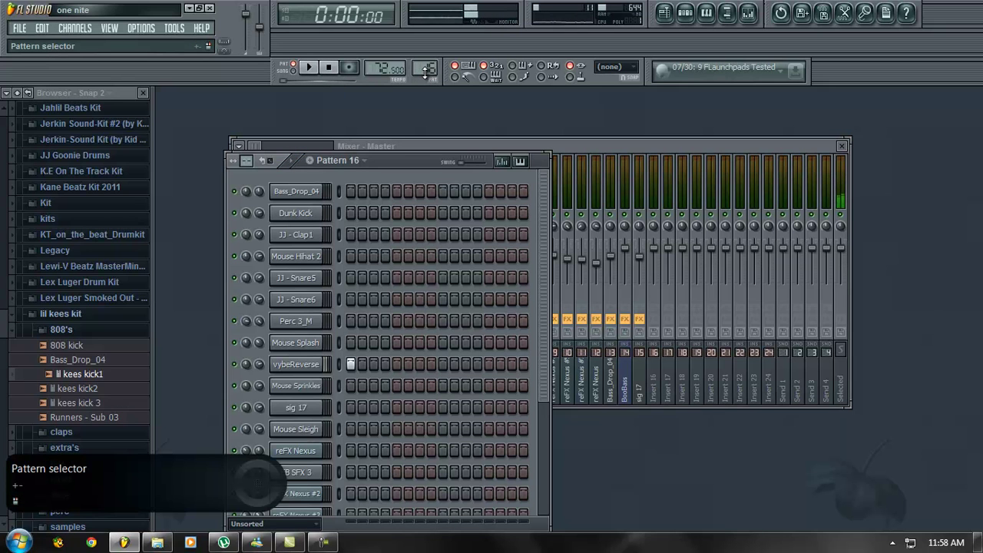
- Show pattern 17's BooBass line in the piano roll, play it through, and close the piano roll
scroll(425, 70, up, 1)
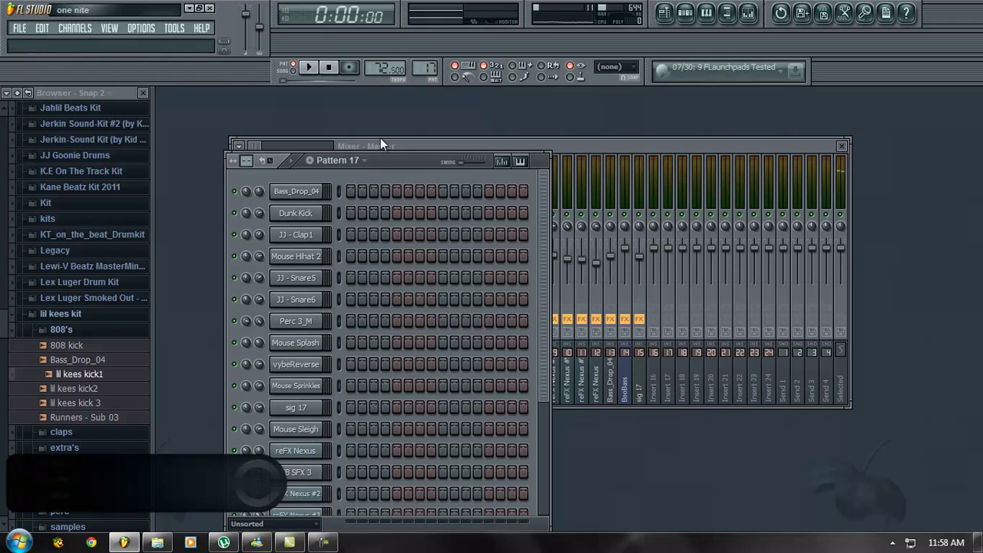
scroll(545, 262, down, 3)
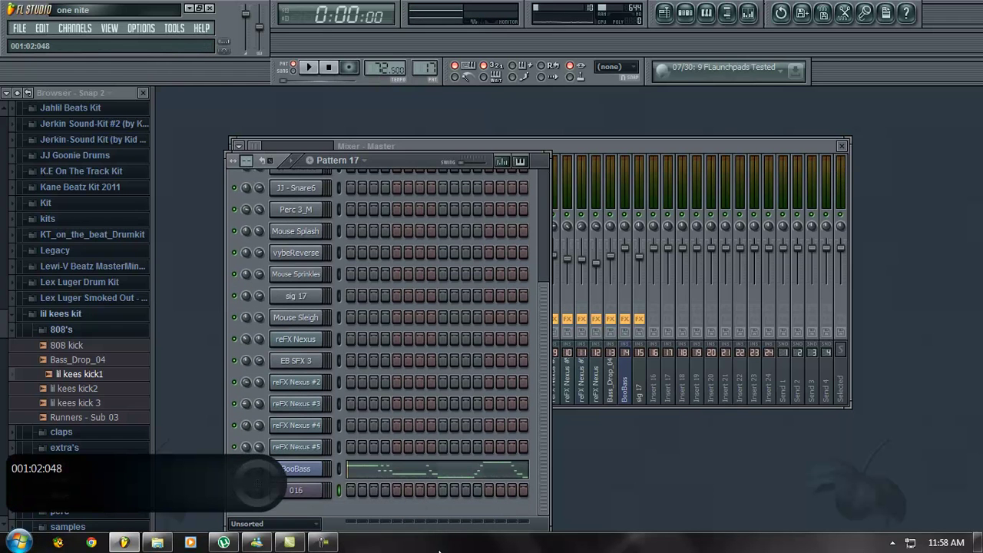
click(435, 470)
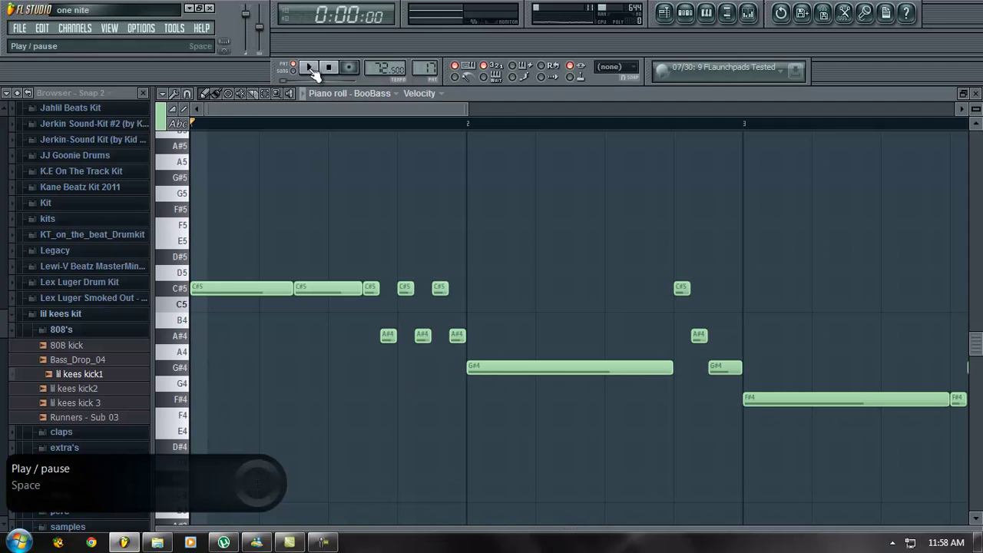
click(309, 68)
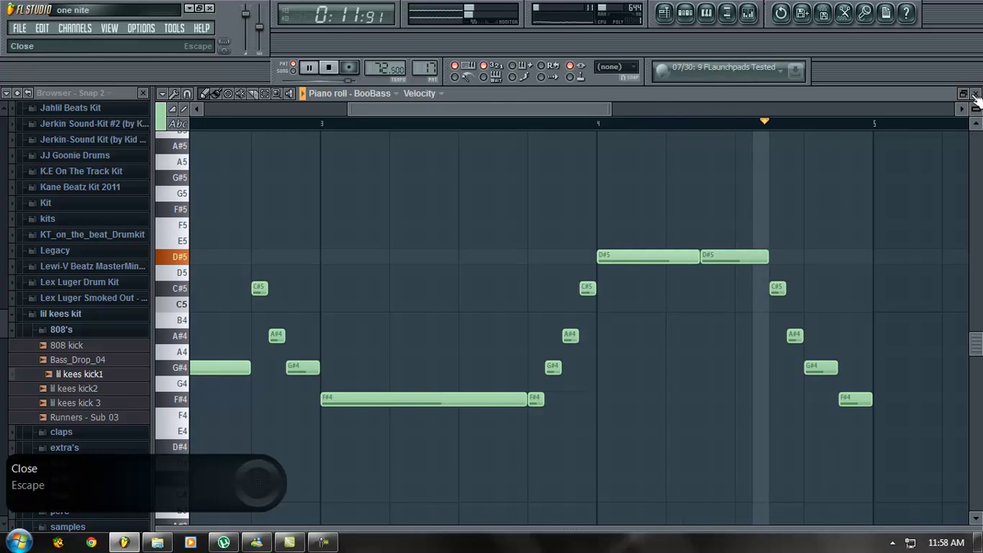
click(327, 68)
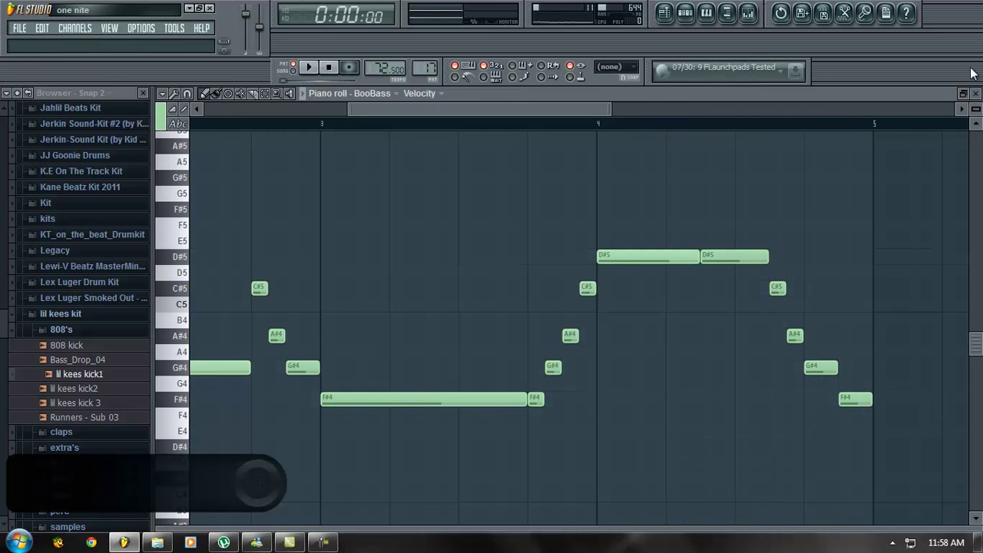
click(975, 93)
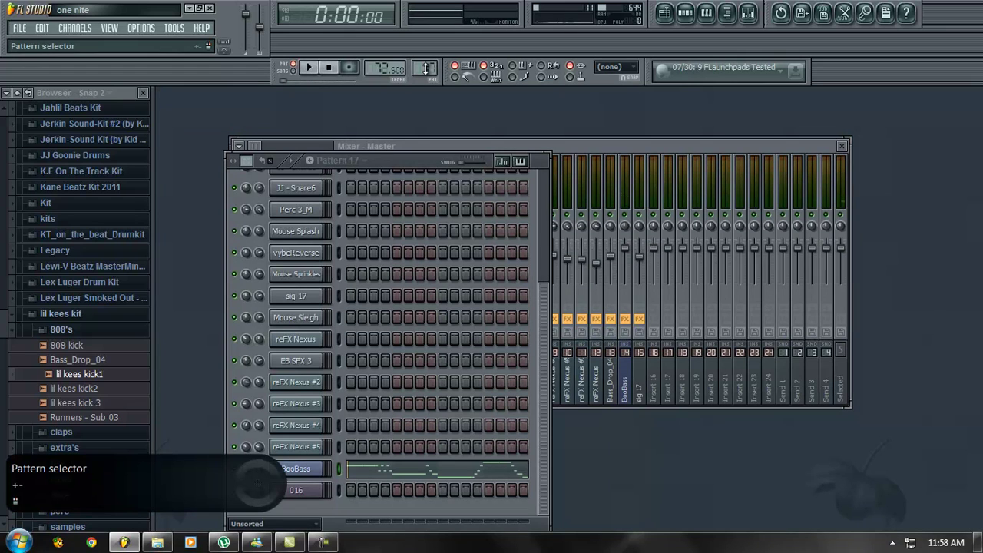
- Look through patterns 18 and 19 for parts, and return the selection to pattern 1
scroll(428, 67, up, 2)
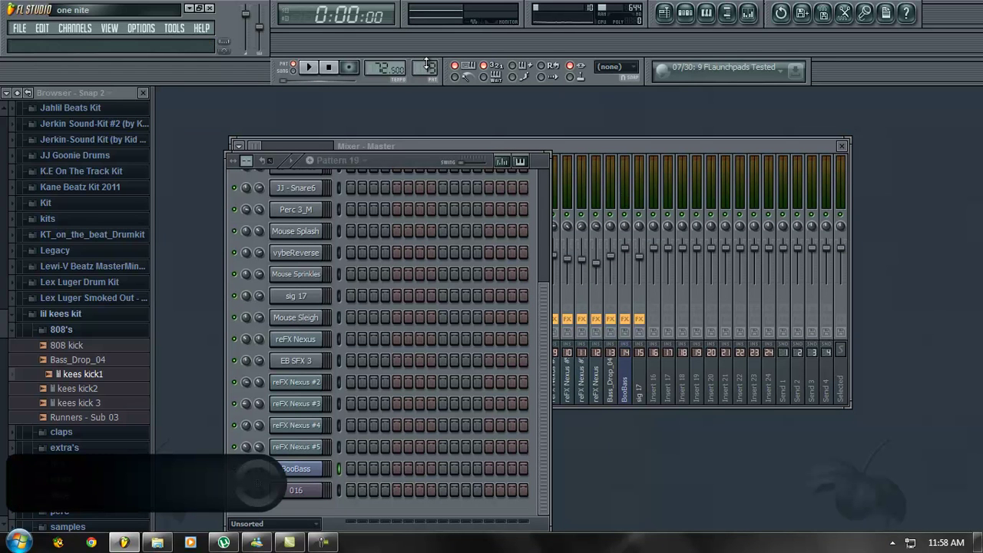
drag(543, 377, 545, 529)
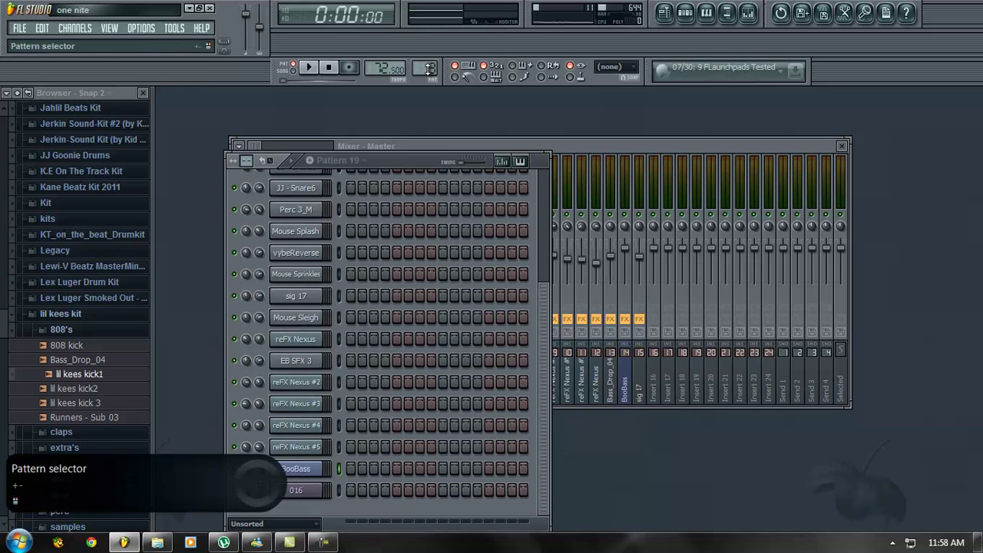
drag(428, 69, 551, 322)
- Show the full arrangement in a maximized playlist and play it in song mode, stopping playback when done
click(664, 14)
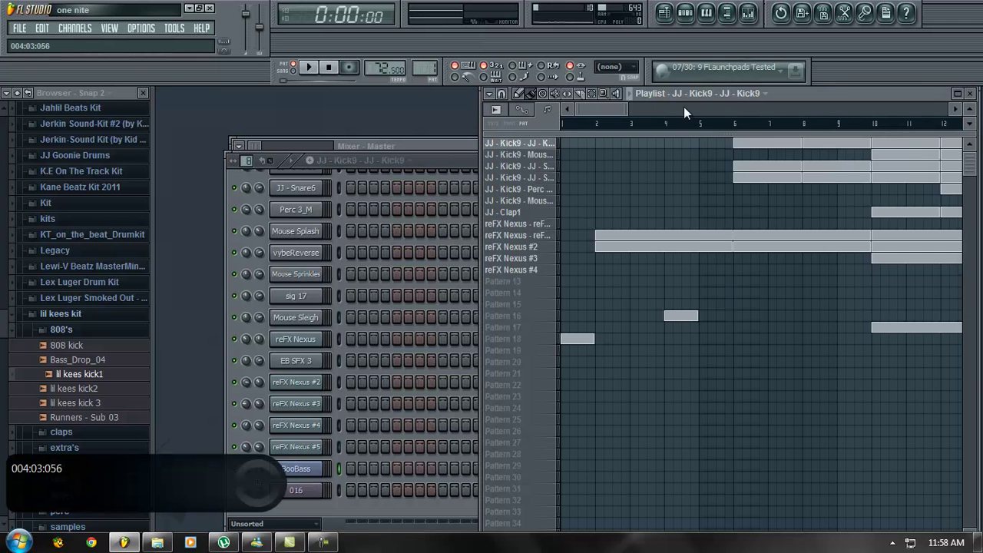
drag(627, 110, 950, 111)
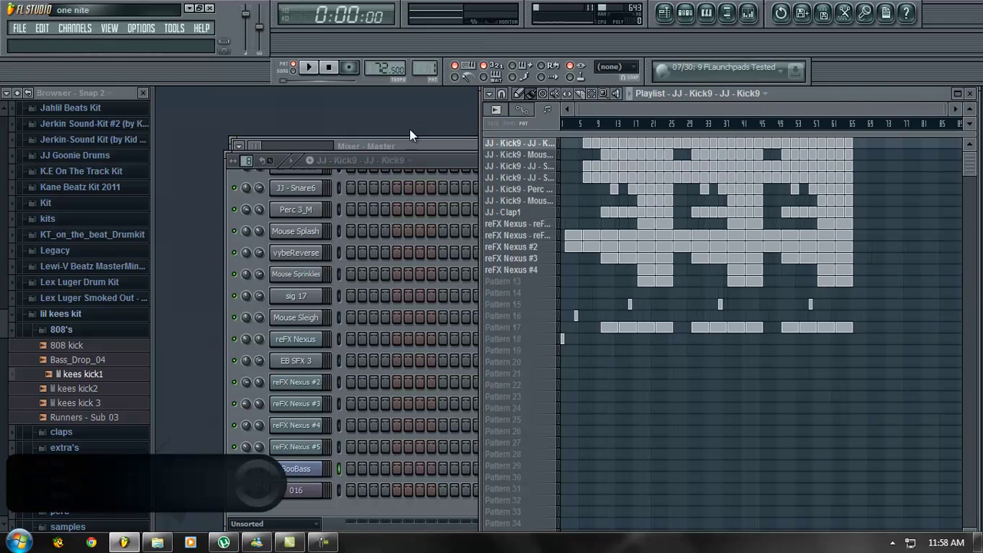
click(308, 68)
click(958, 93)
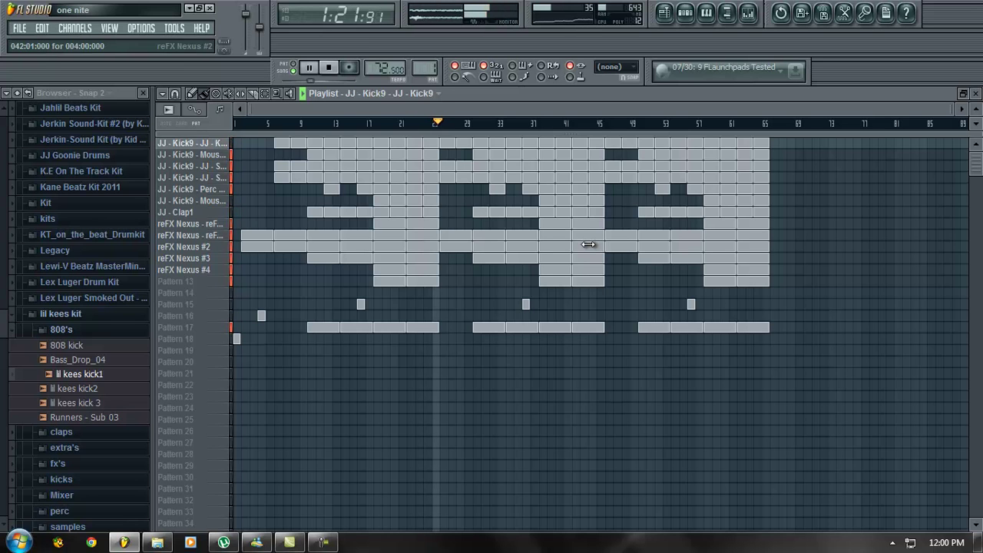
key(space)
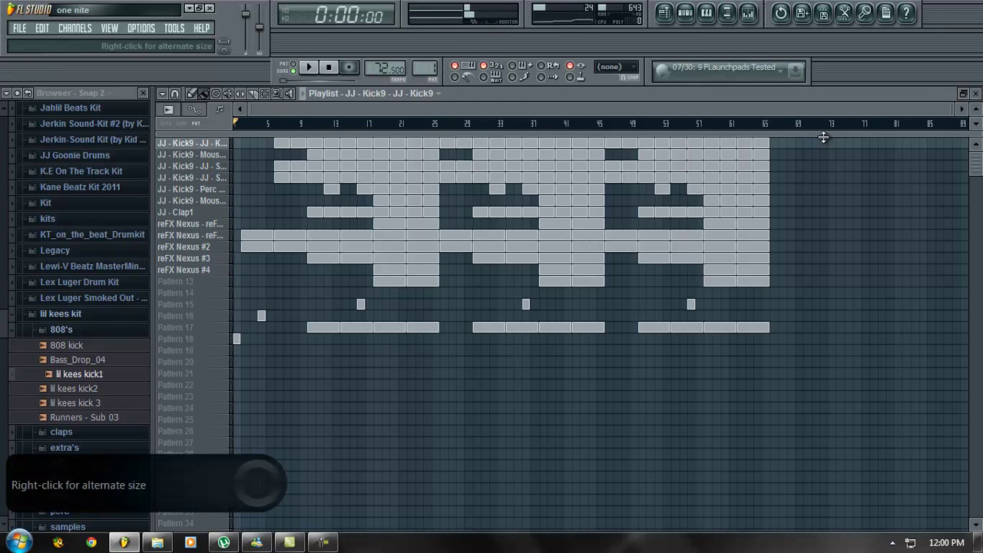